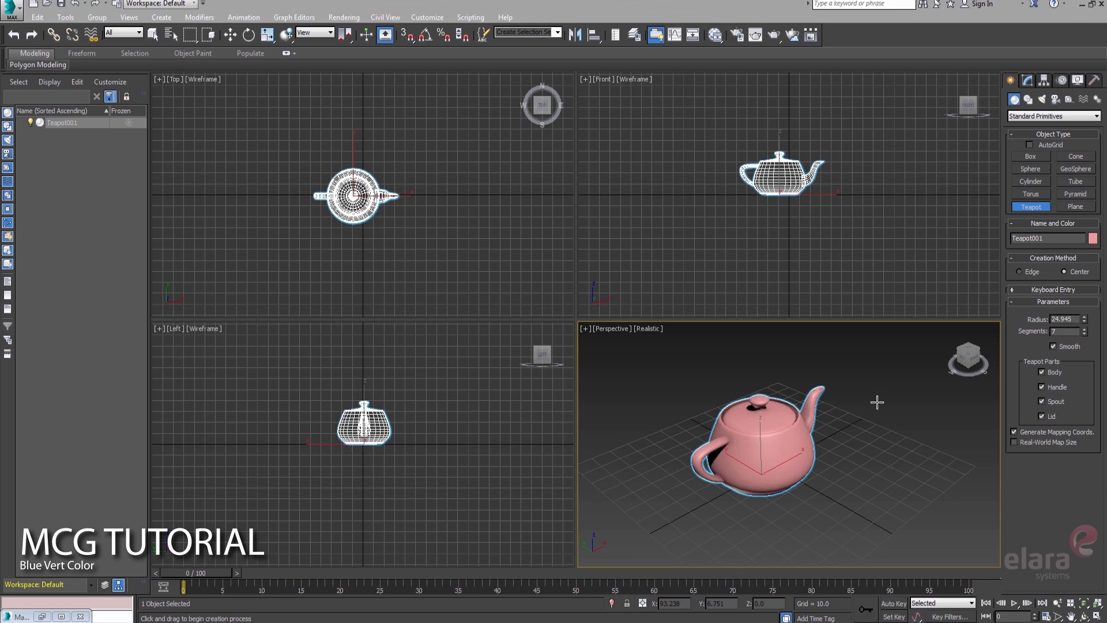
# Turn on Vertex Channel Display for the teapot in its object properties, keeping the Vertex Color option.
pyautogui.rightClick(796, 447)
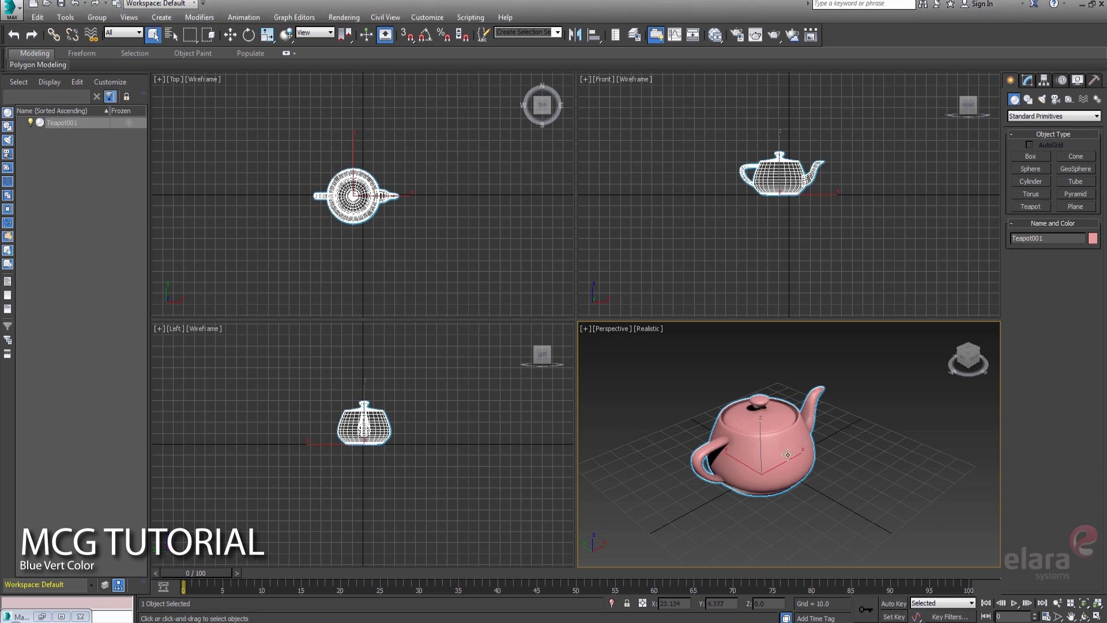
pyautogui.rightClick(789, 455)
pyautogui.click(816, 530)
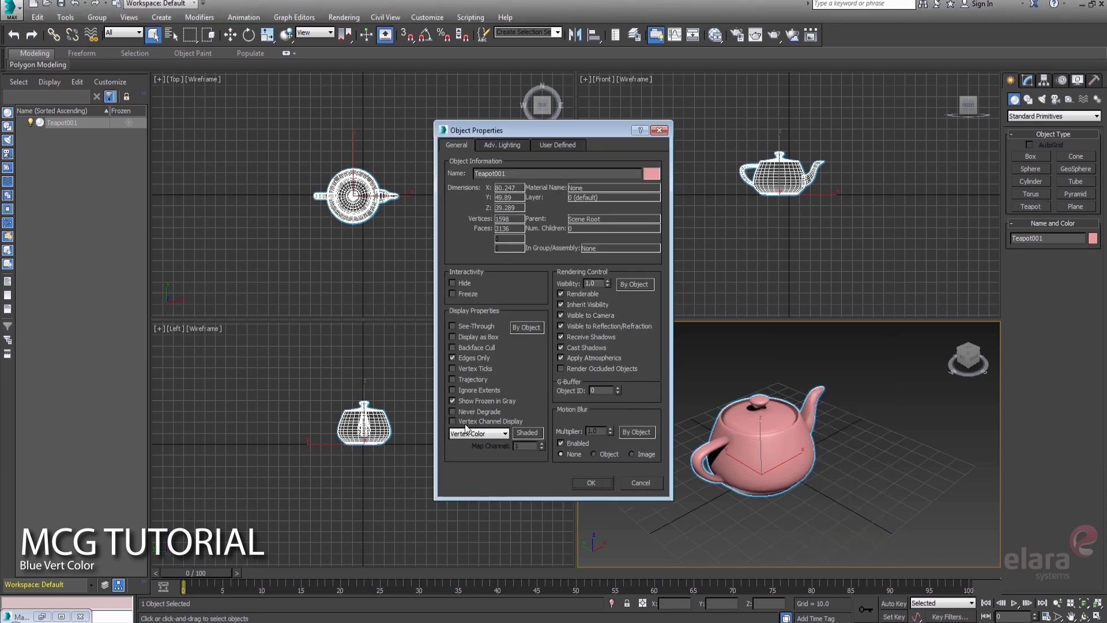
pyautogui.click(453, 422)
pyautogui.click(592, 483)
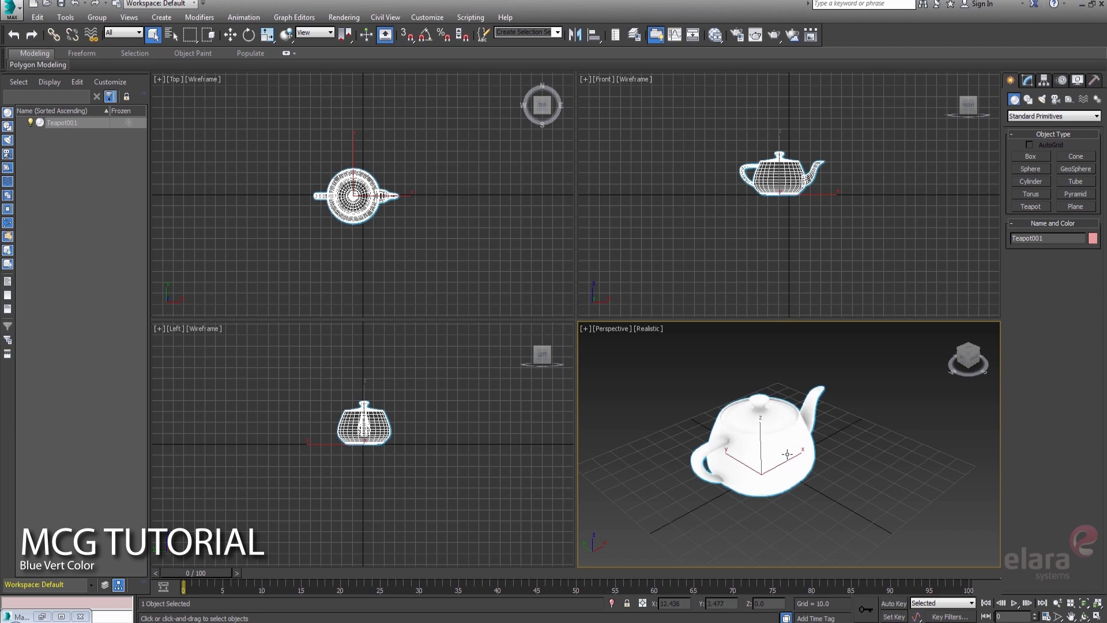
# Apply the BlueVertColor modifier to the teapot.
pyautogui.click(1031, 82)
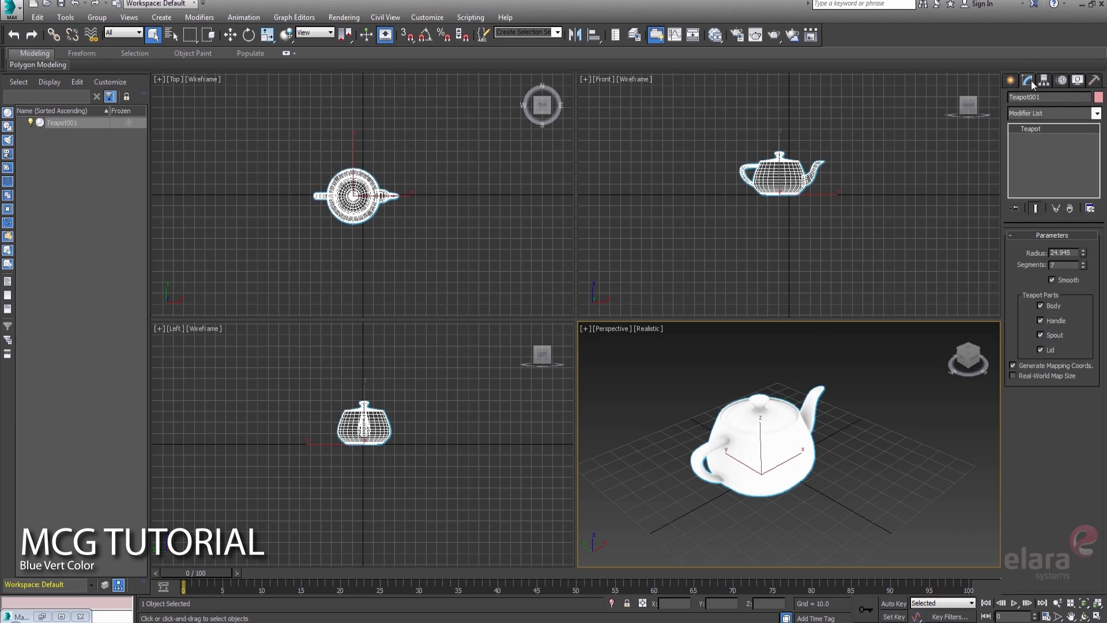
pyautogui.click(1041, 113)
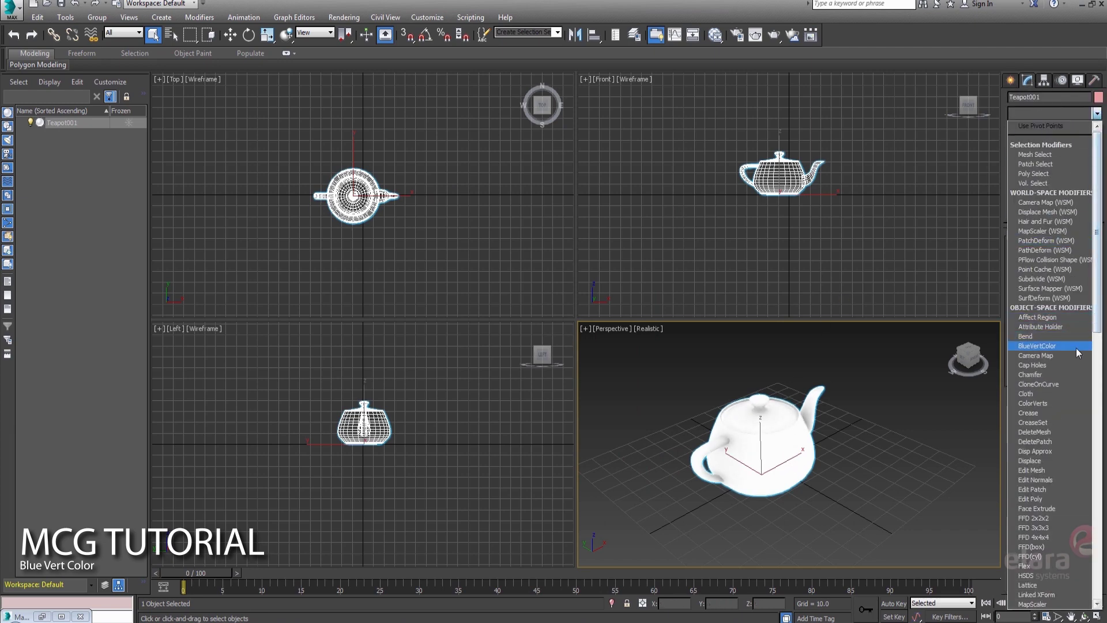
pyautogui.click(1053, 346)
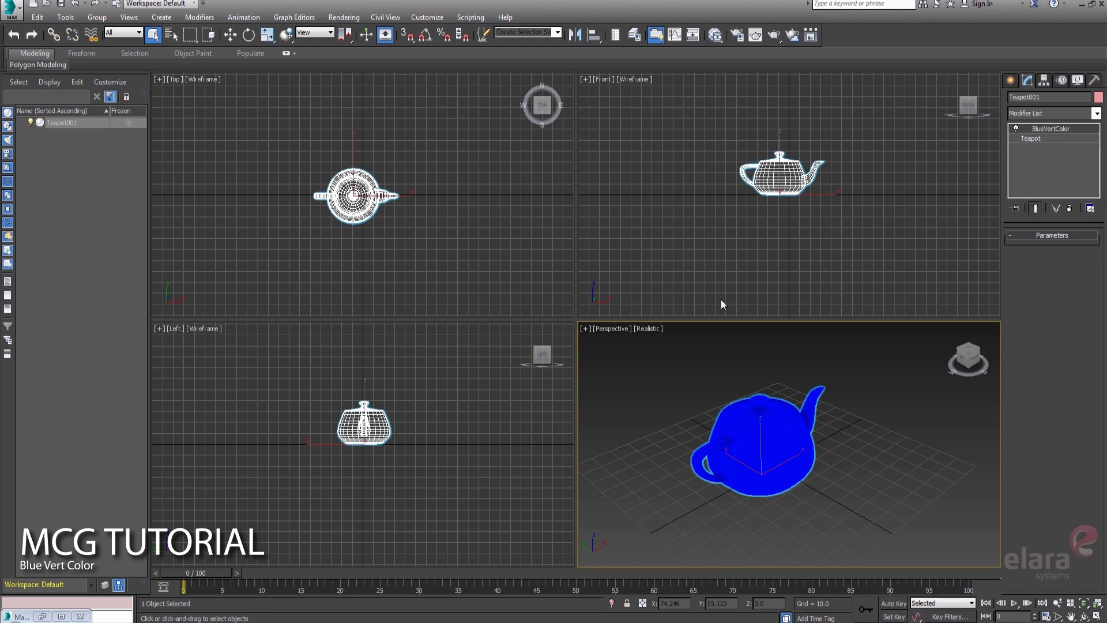
# Bring up the Max Creation Graph editor and add an Output: modifier node to the untitled graph.
pyautogui.click(20, 616)
pyautogui.click(20, 617)
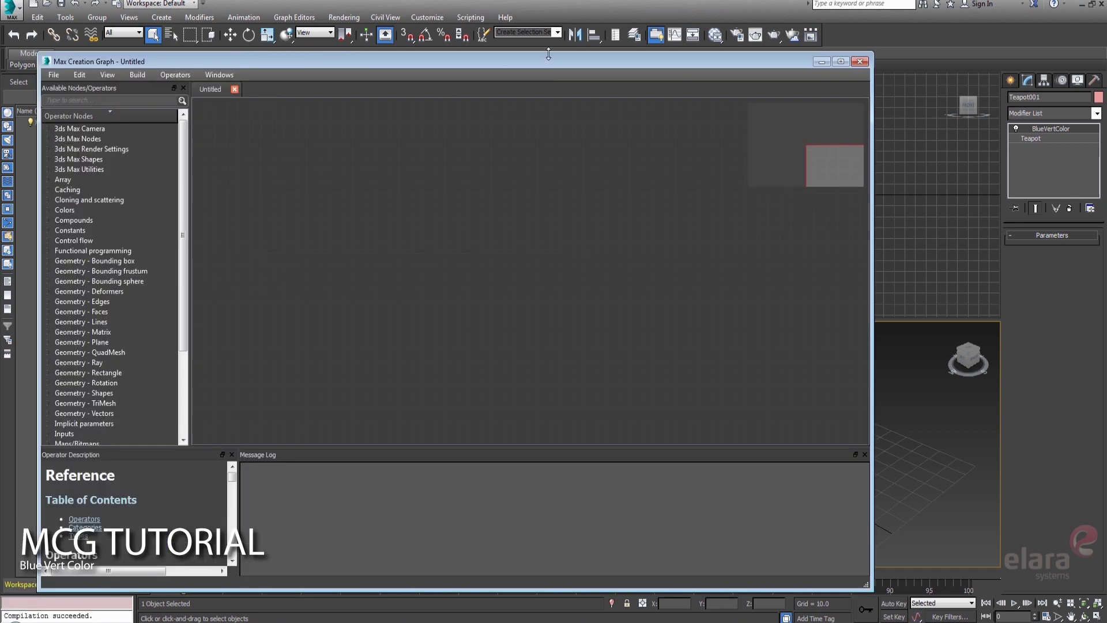
pyautogui.moveTo(548, 55); pyautogui.dragTo(511, 68)
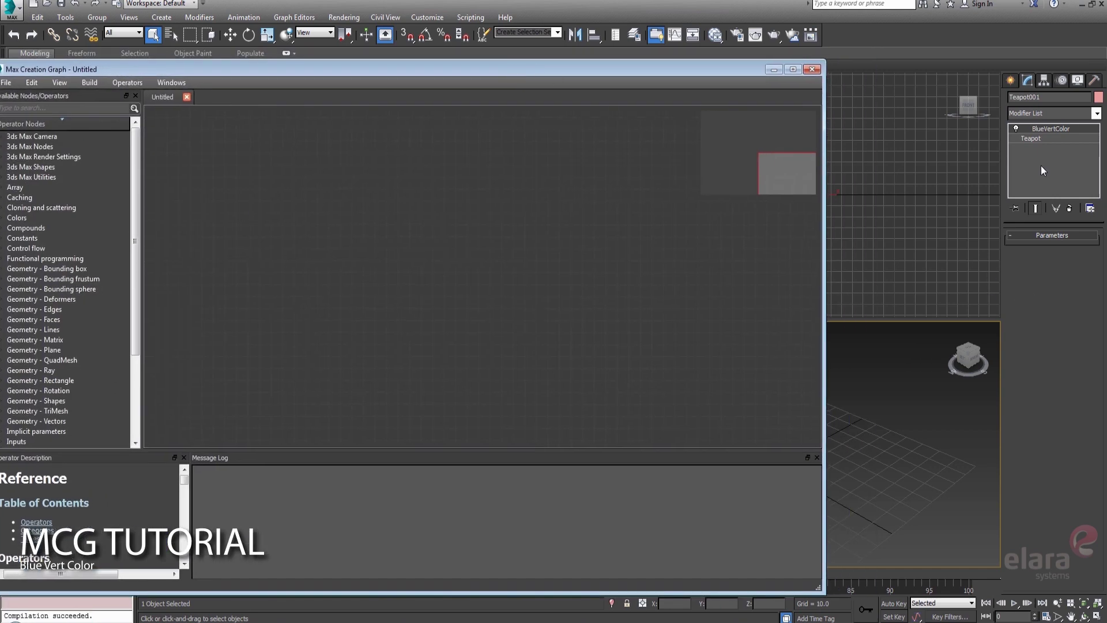
pyautogui.rightClick(730, 280)
pyautogui.write('ou')
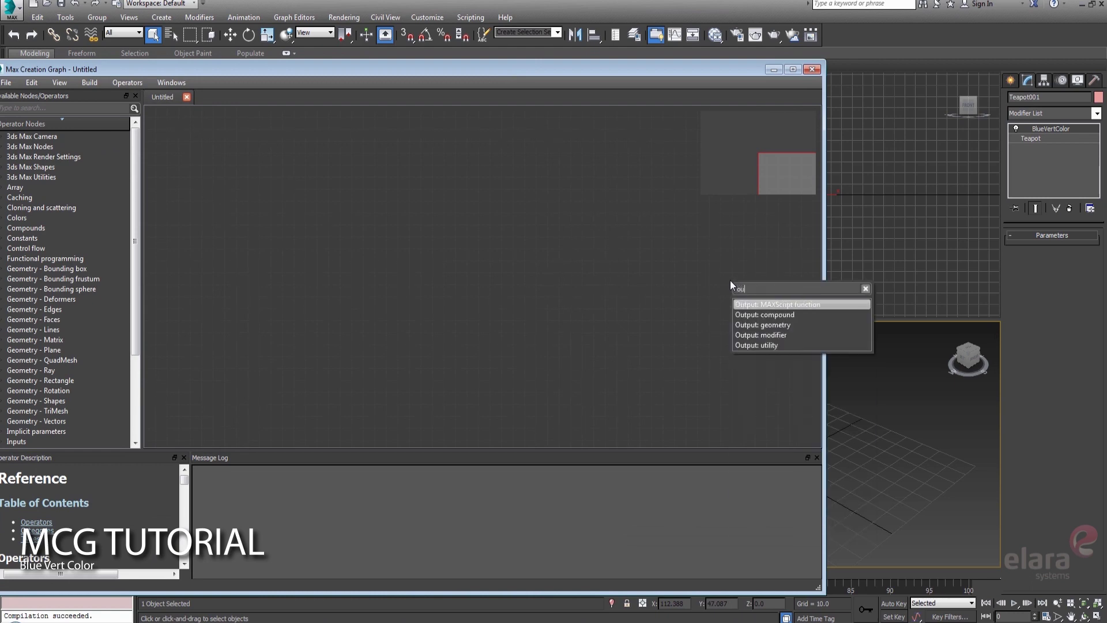
pyautogui.click(769, 334)
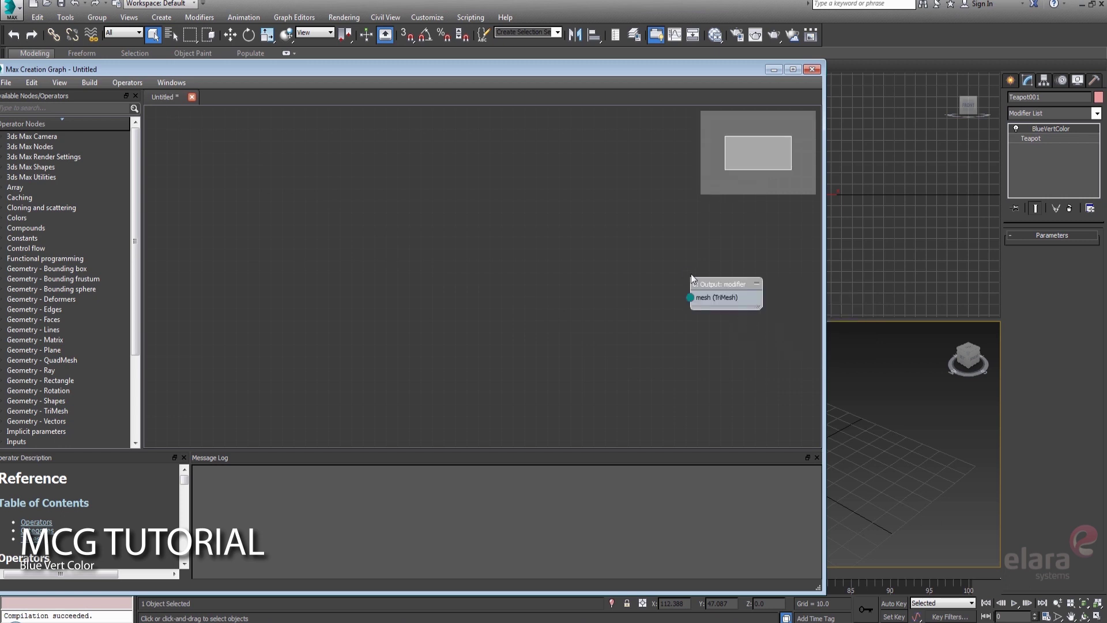
pyautogui.moveTo(711, 279); pyautogui.dragTo(677, 256)
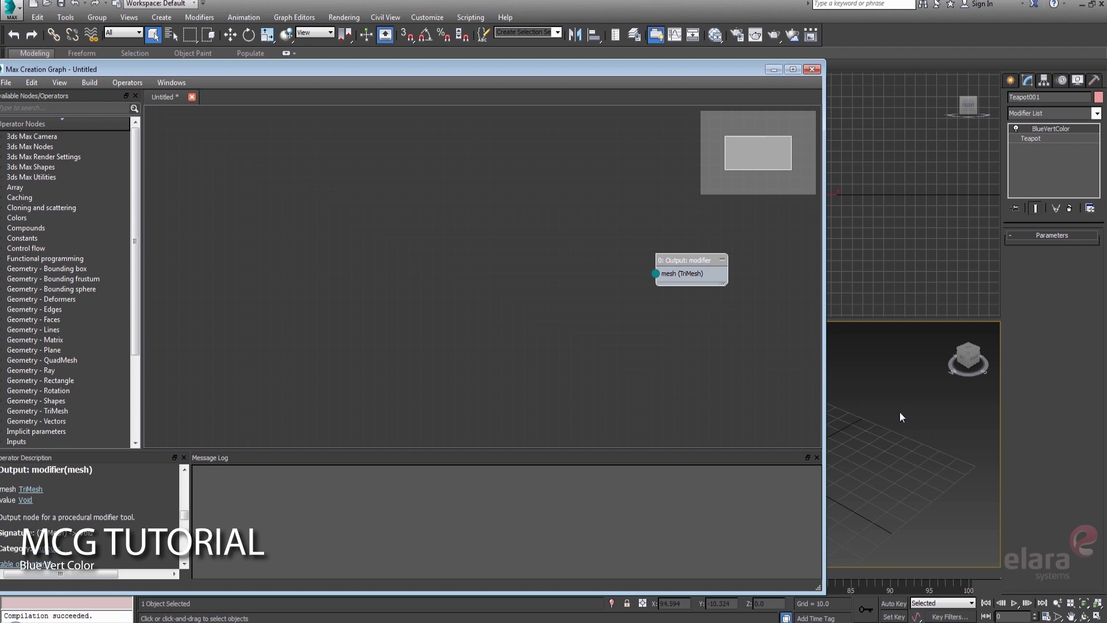
# Add a Modifier: TriMesh node to the graph, above and to the left of the Output: modifier node.
pyautogui.rightClick(475, 178)
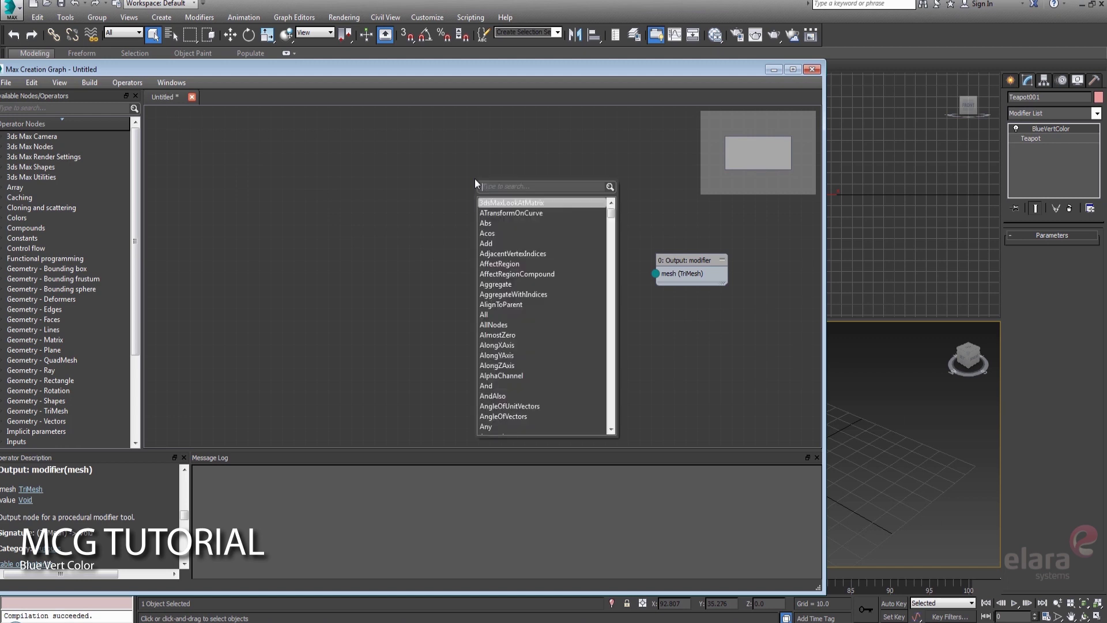
pyautogui.write('mo')
pyautogui.click(530, 223)
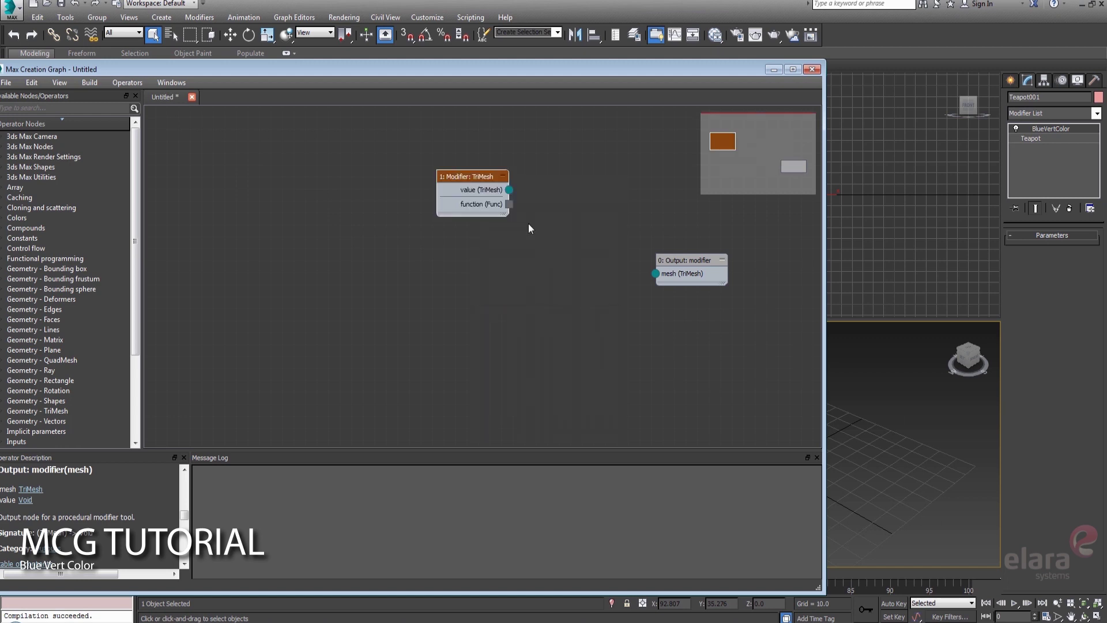
pyautogui.moveTo(485, 176)
pyautogui.mouseDown()
pyautogui.moveTo(535, 170)
pyautogui.moveTo(480, 158)
pyautogui.mouseUp()
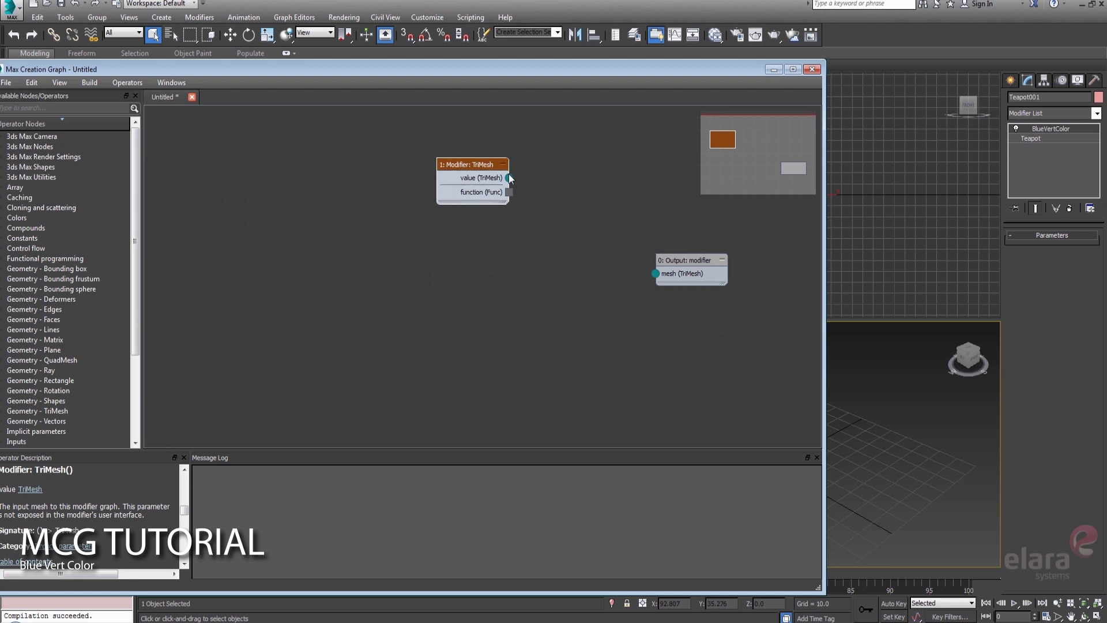
pyautogui.click(539, 275)
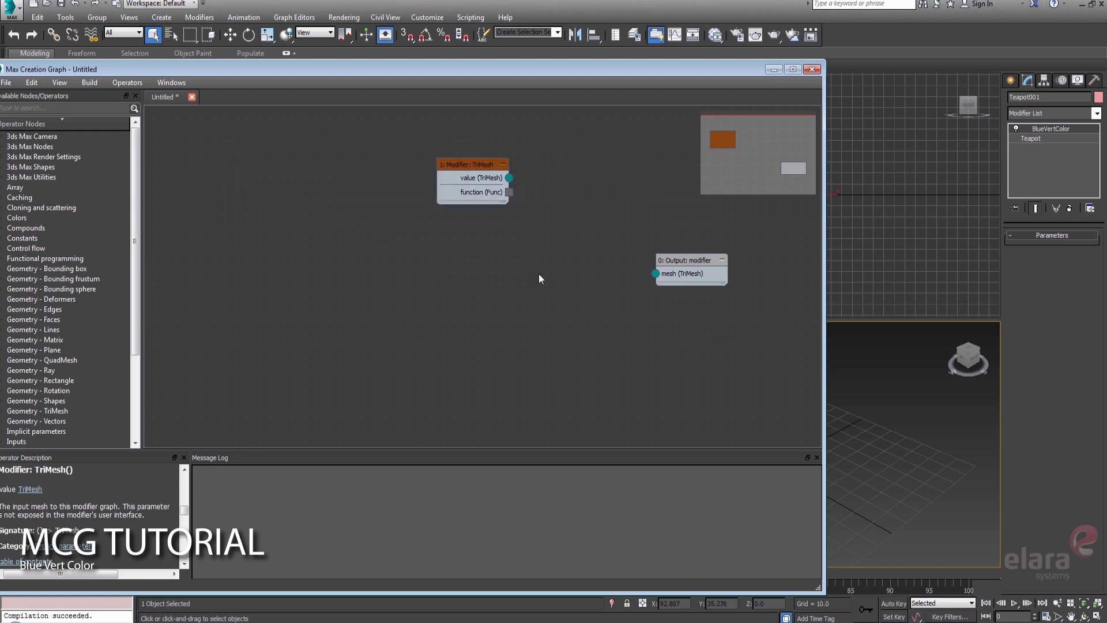
# Add a ColorVertices operator and place it between the Modifier: TriMesh and Output: modifier nodes.
pyautogui.rightClick(390, 323)
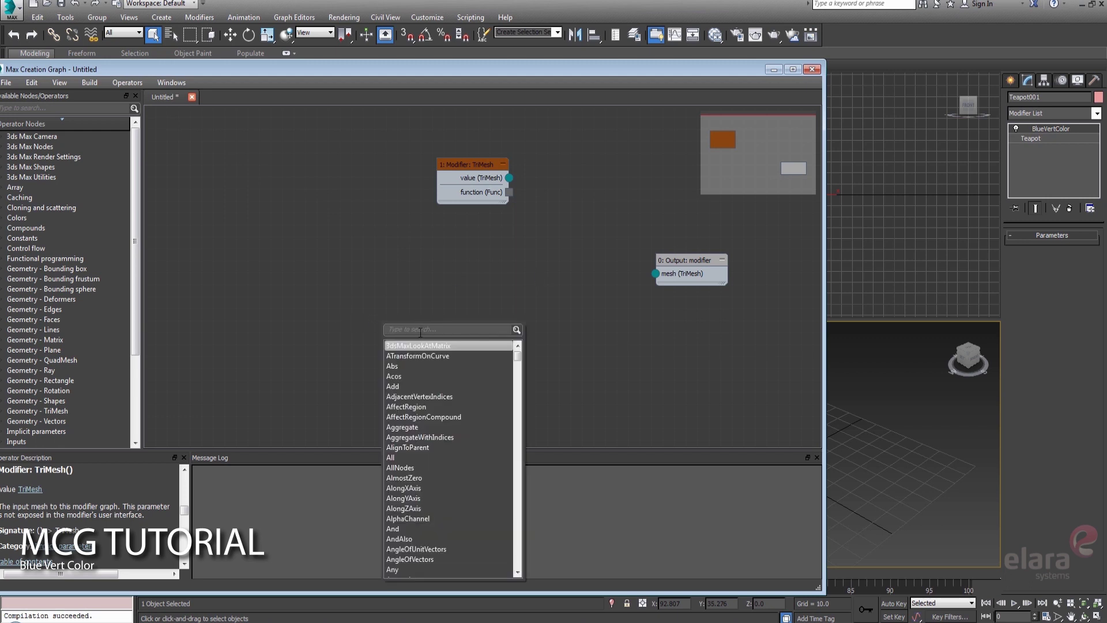
pyautogui.write('col')
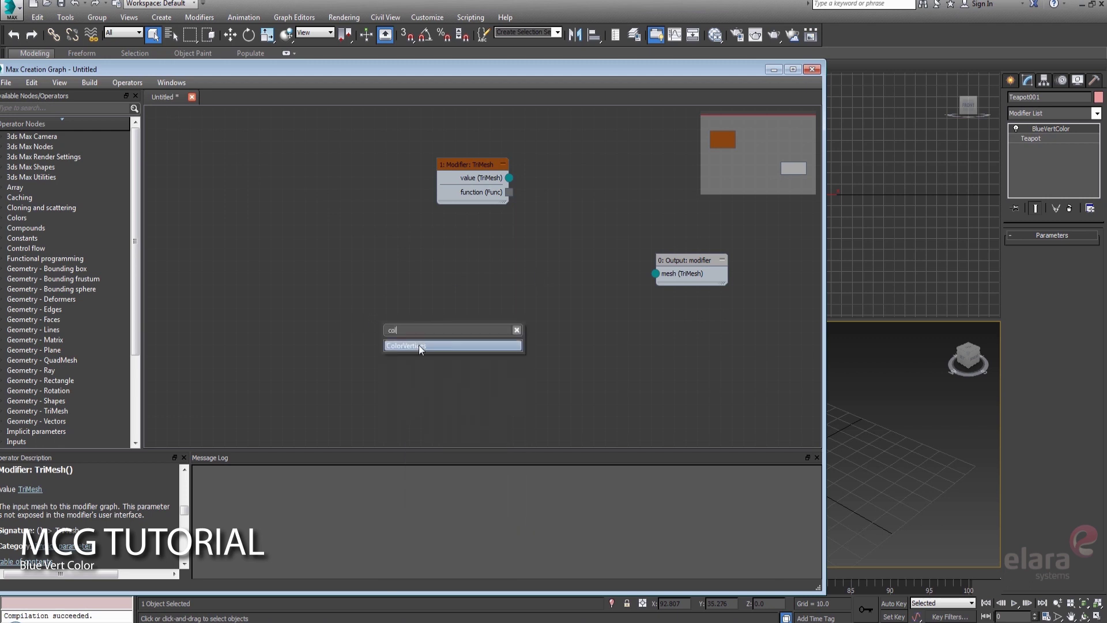
pyautogui.click(419, 347)
pyautogui.moveTo(397, 322); pyautogui.dragTo(580, 272)
# Wire the Modifier: TriMesh value into the ColorVertices mesh input and the ColorVertices value into the Output: modifier mesh, tidying the node layout.
pyautogui.moveTo(600, 317); pyautogui.dragTo(656, 274)
pyautogui.moveTo(509, 178); pyautogui.dragTo(528, 284)
pyautogui.moveTo(459, 165); pyautogui.dragTo(436, 166)
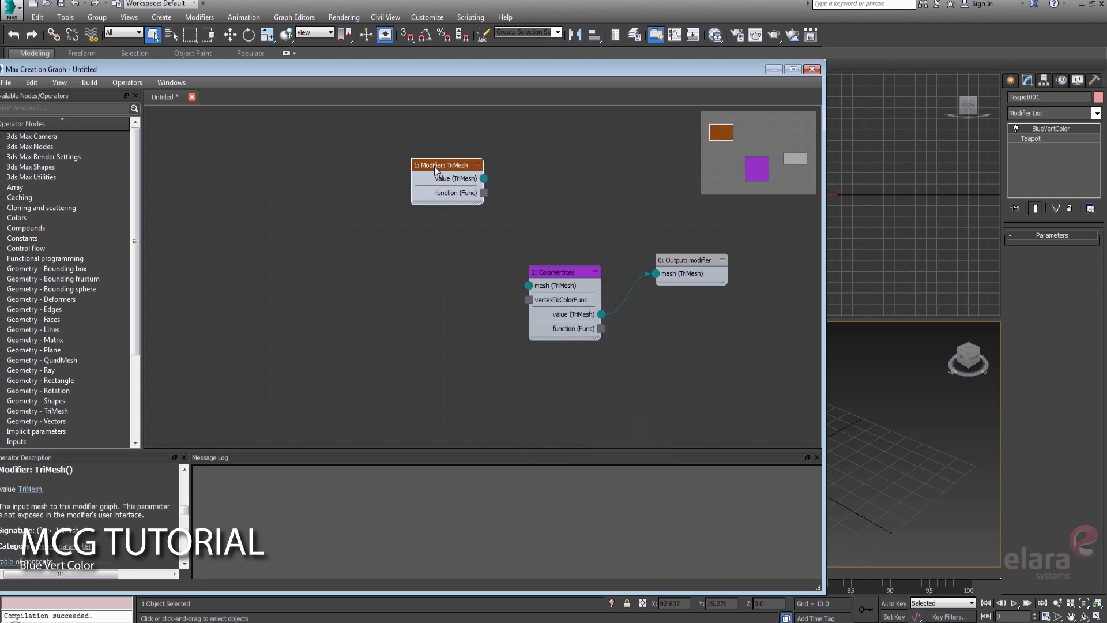
pyautogui.click(527, 284)
pyautogui.moveTo(547, 272); pyautogui.dragTo(569, 222)
pyautogui.moveTo(694, 257); pyautogui.dragTo(703, 246)
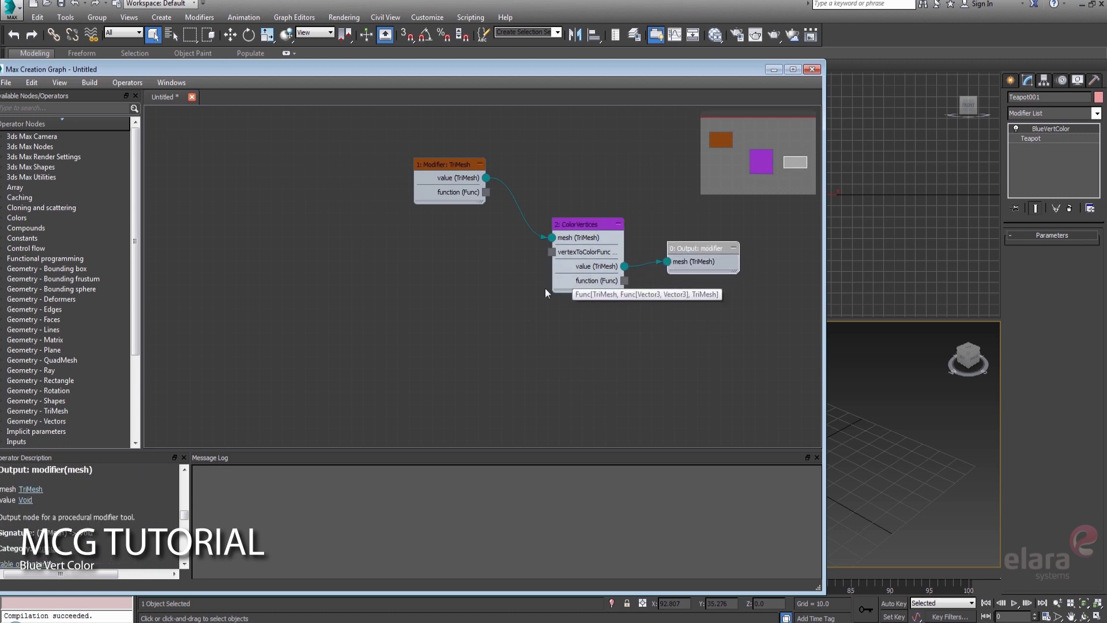
# Add a Blue operator to the graph and place it below the Modifier: TriMesh node.
pyautogui.rightClick(439, 315)
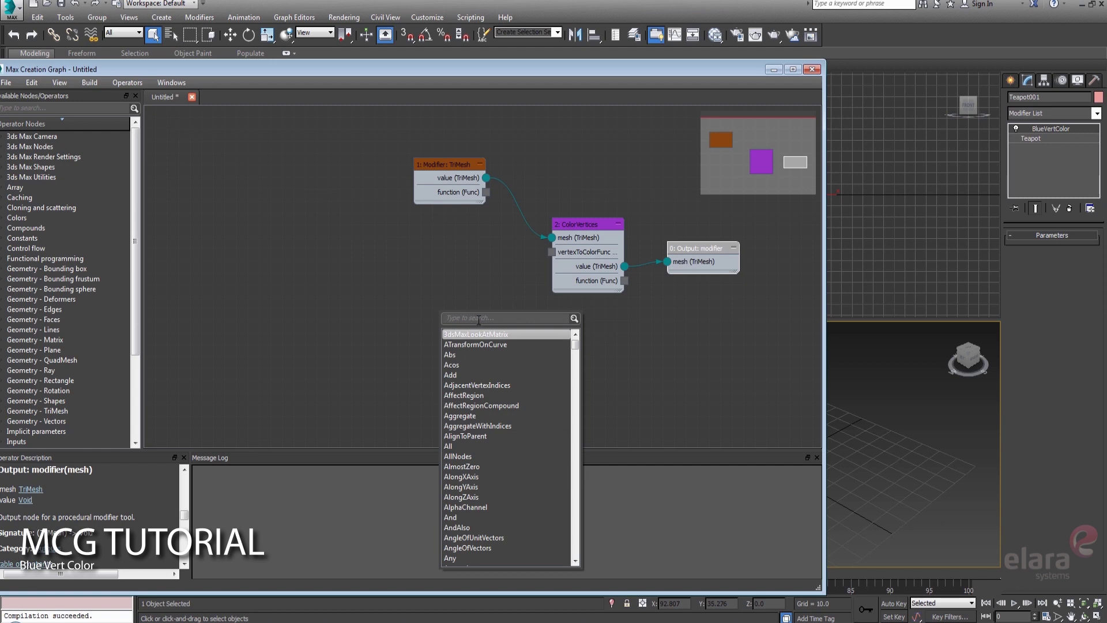
pyautogui.write('b')
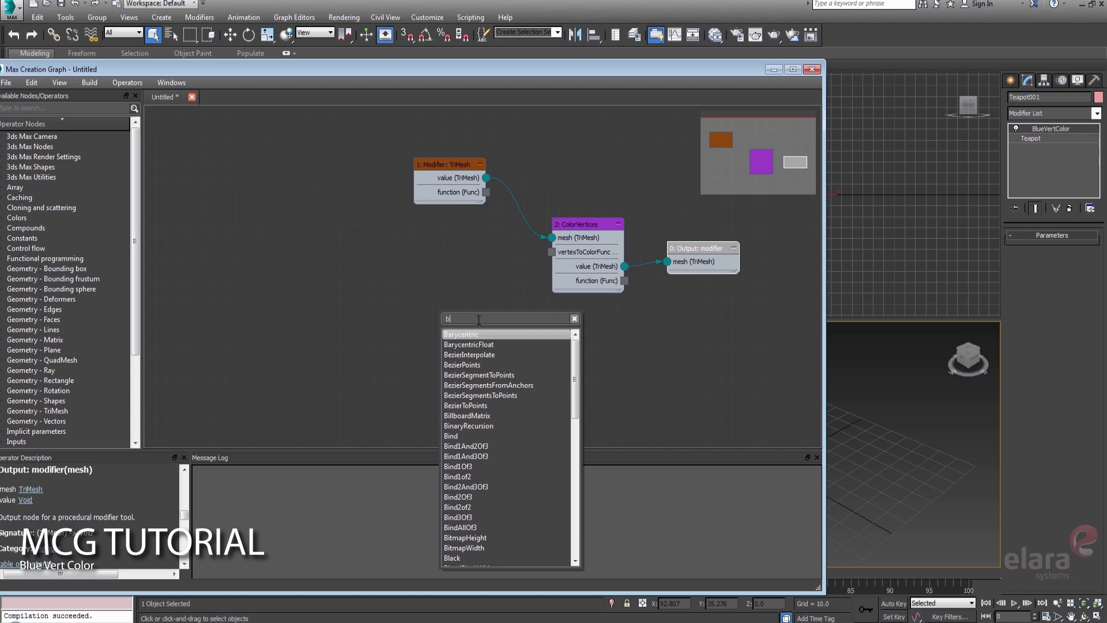
pyautogui.write('lue')
pyautogui.click(458, 333)
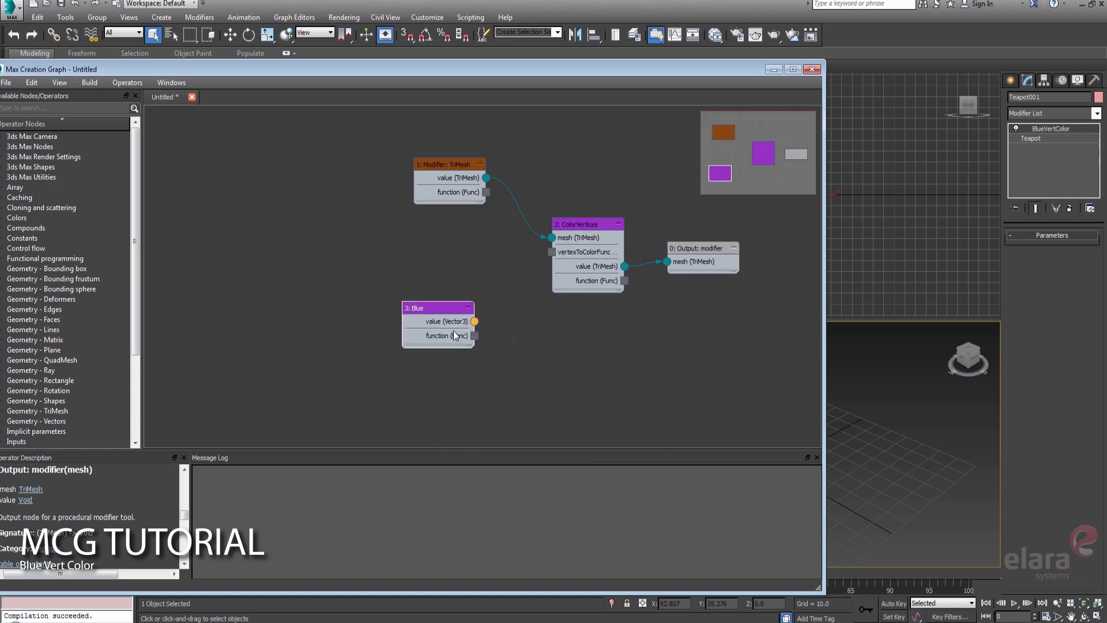
pyautogui.moveTo(432, 309); pyautogui.dragTo(400, 263)
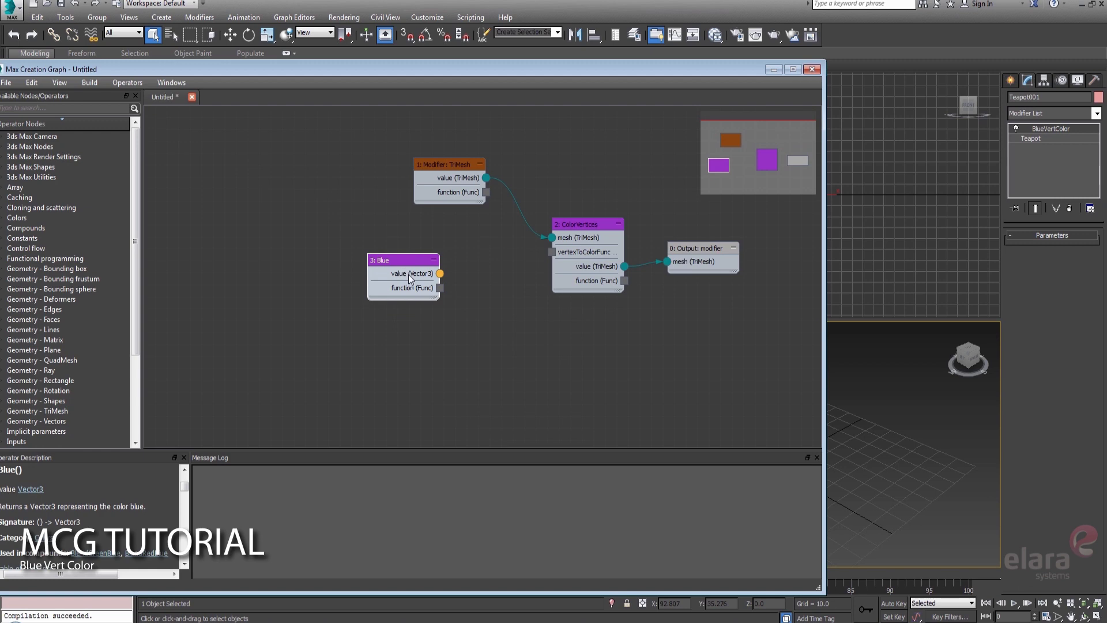
# Open the Blue compound in its own graph to examine its contents, and close it again.
pyautogui.rightClick(406, 258)
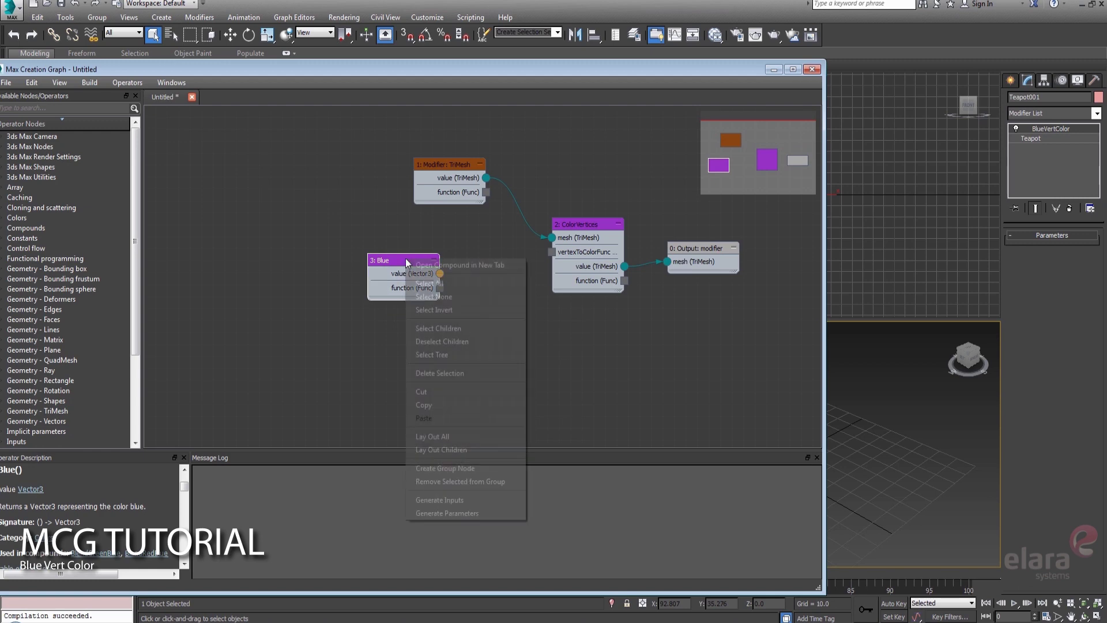
pyautogui.click(444, 265)
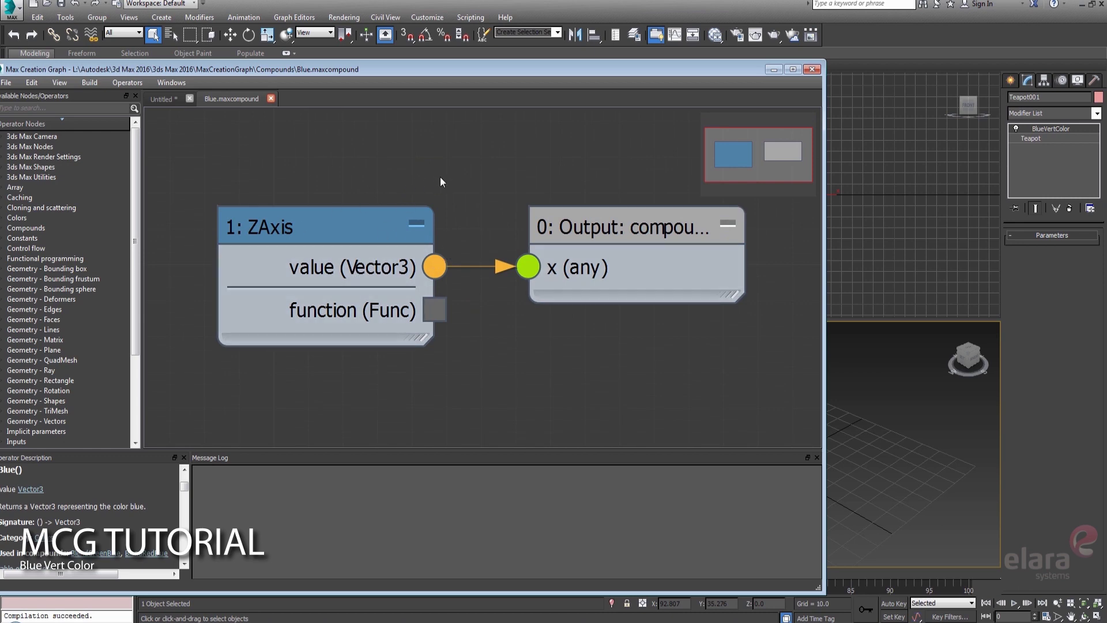
pyautogui.click(271, 99)
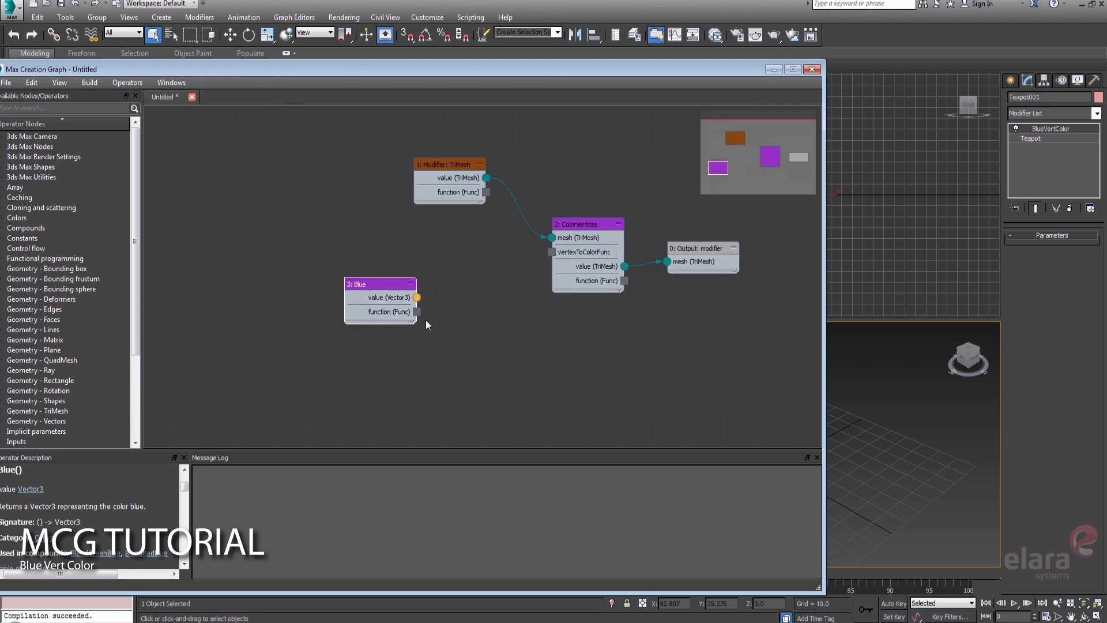
# Try connecting the Blue node's function output directly to the vertexToColorFunc input of ColorVertices.
pyautogui.moveTo(393, 284); pyautogui.dragTo(551, 254)
pyautogui.moveTo(426, 284); pyautogui.dragTo(437, 260)
pyautogui.moveTo(578, 227); pyautogui.dragTo(566, 227)
pyautogui.moveTo(584, 68); pyautogui.dragTo(719, 66)
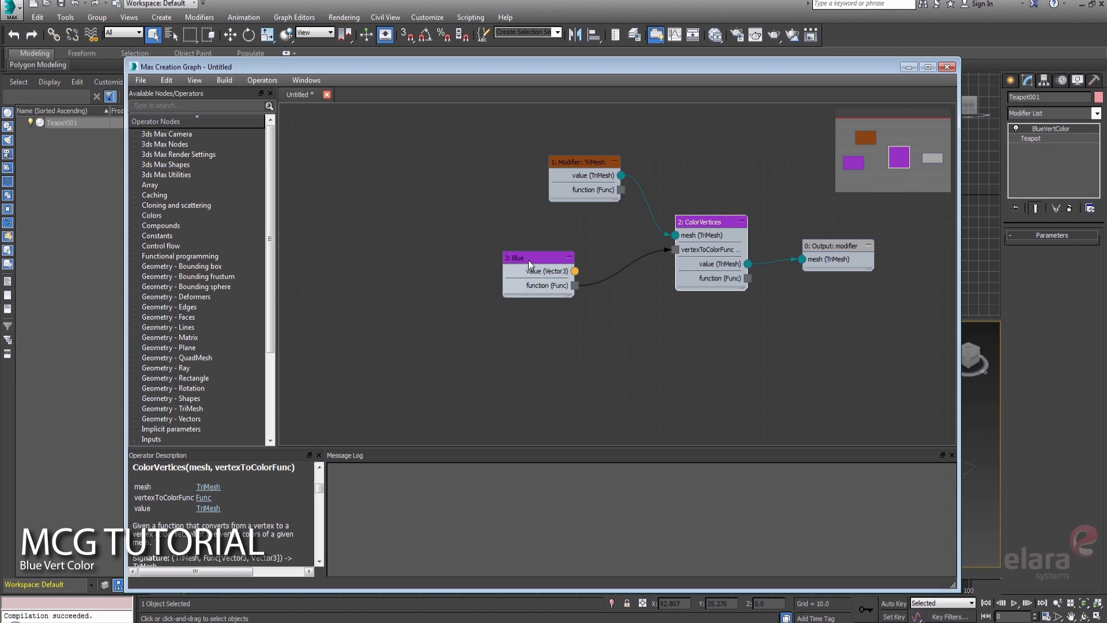
pyautogui.moveTo(529, 260); pyautogui.dragTo(541, 282)
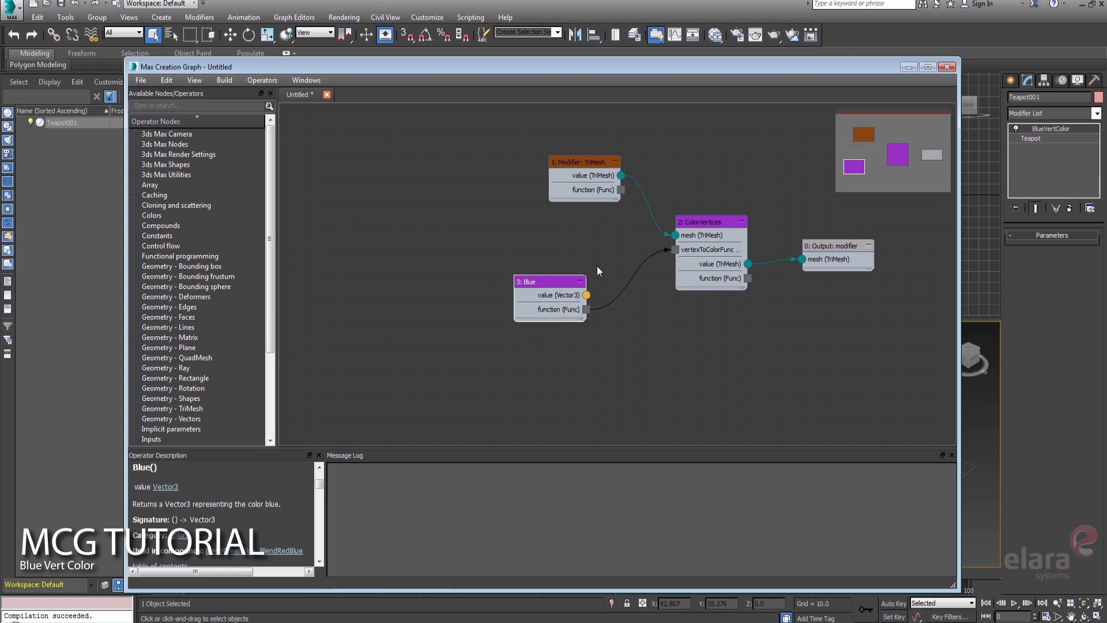
# Delete the connection between Blue and ColorVertices and move the Blue node farther away from ColorVertices.
pyautogui.click(622, 288)
pyautogui.press('Delete')
pyautogui.moveTo(539, 282); pyautogui.dragTo(515, 307)
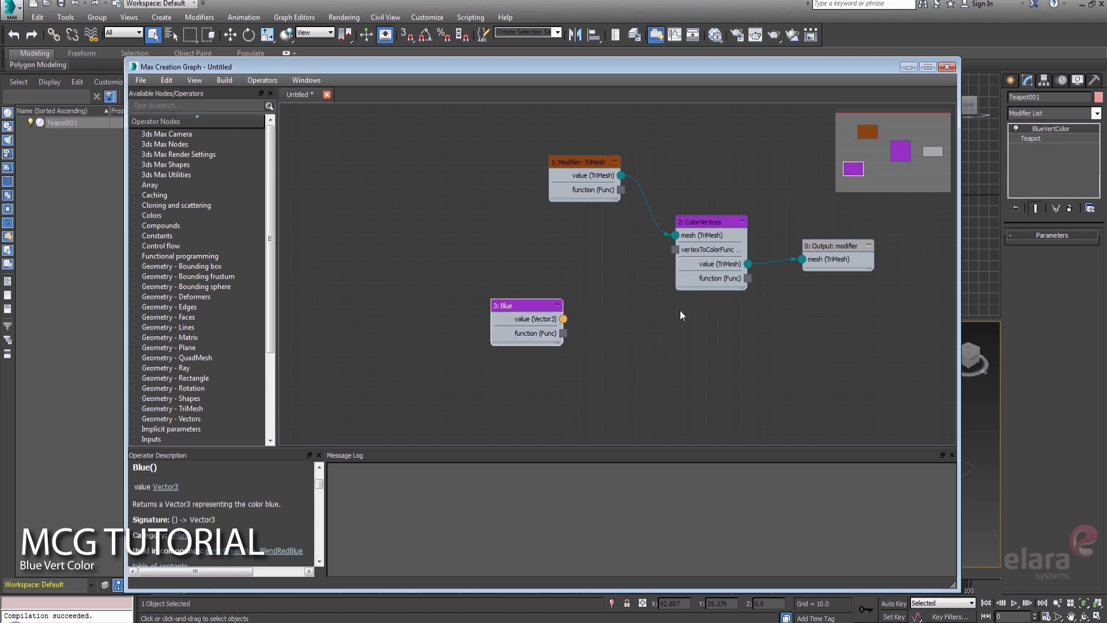
# Add an IgnoreFirst operator and place it between the Blue and ColorVertices nodes.
pyautogui.rightClick(647, 313)
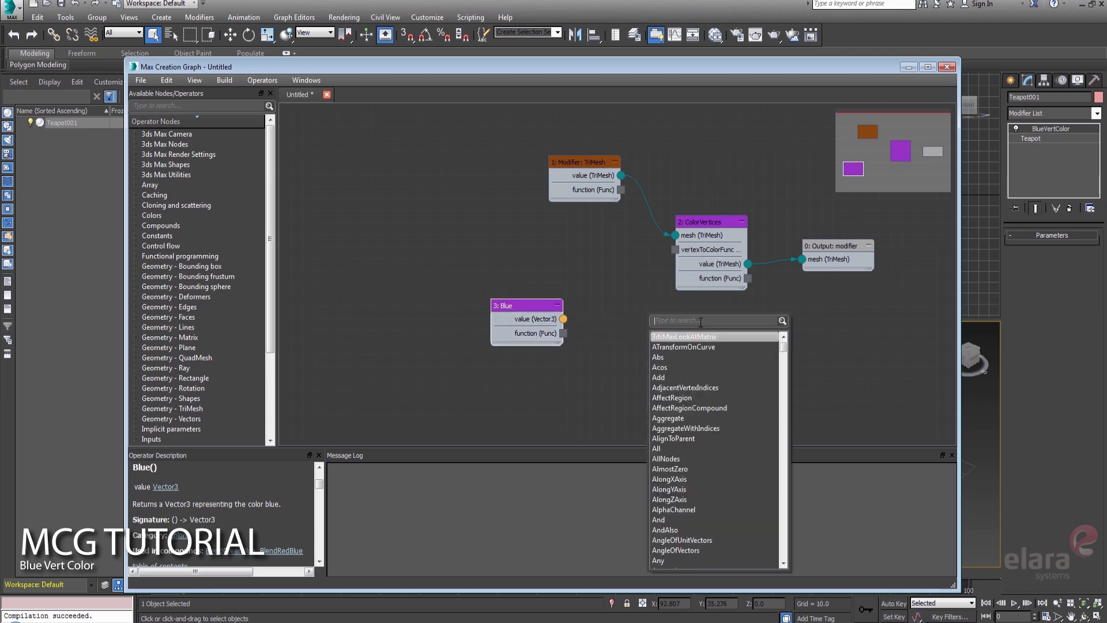
pyautogui.write('i')
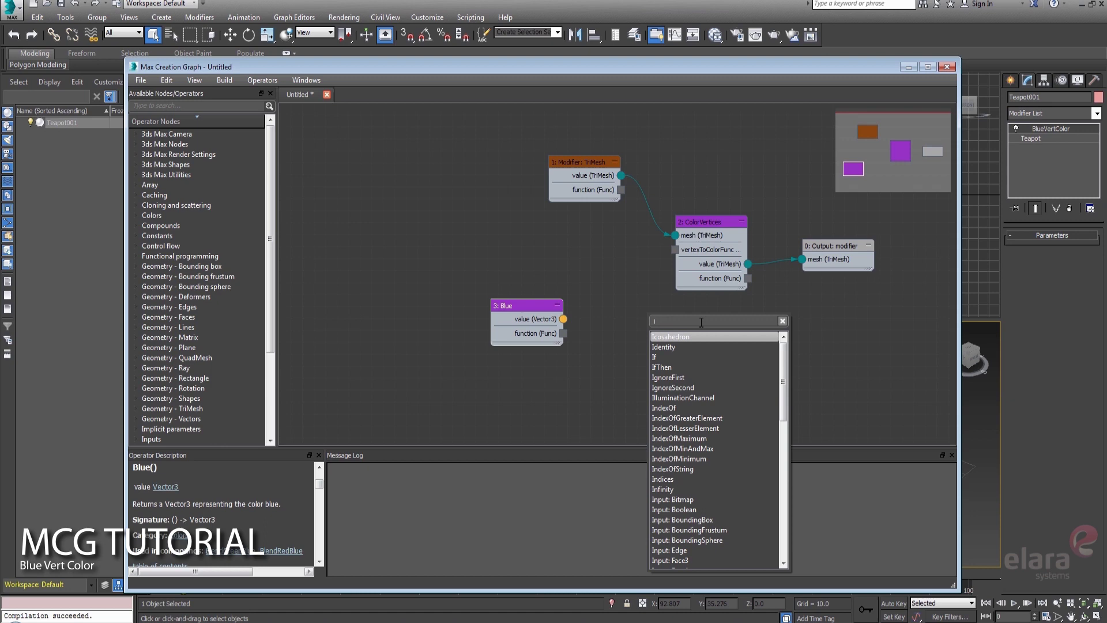
pyautogui.write('gnoref')
pyautogui.click(690, 337)
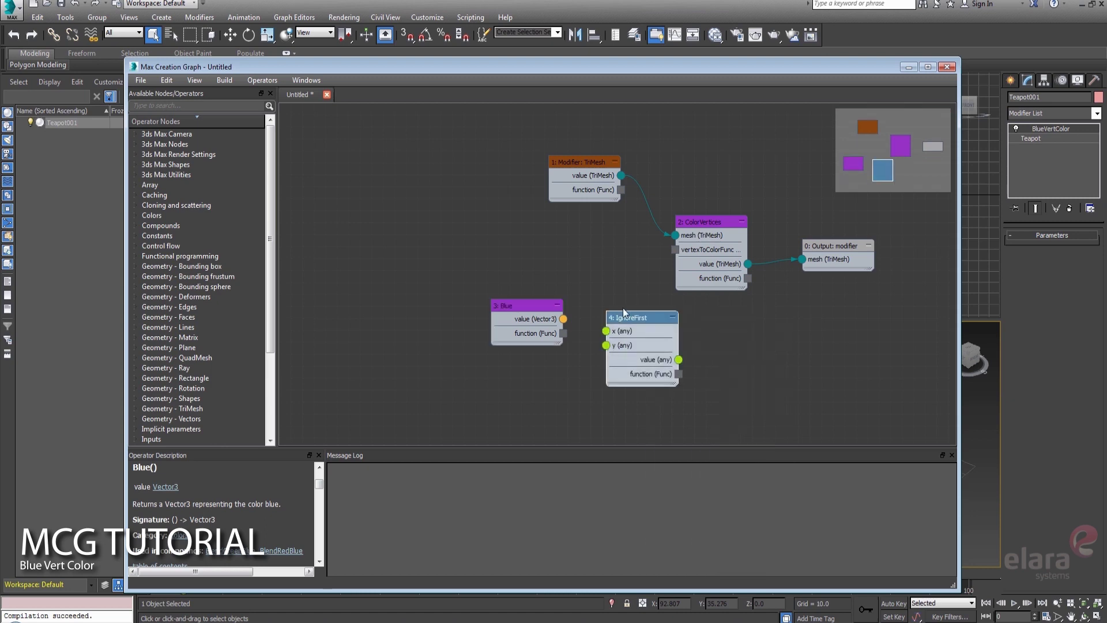
pyautogui.moveTo(617, 317); pyautogui.dragTo(594, 245)
# Connect the Blue value to the IgnoreFirst y input and the IgnoreFirst function output to the vertexToColorFunc input of ColorVertices.
pyautogui.moveTo(531, 308); pyautogui.dragTo(583, 274)
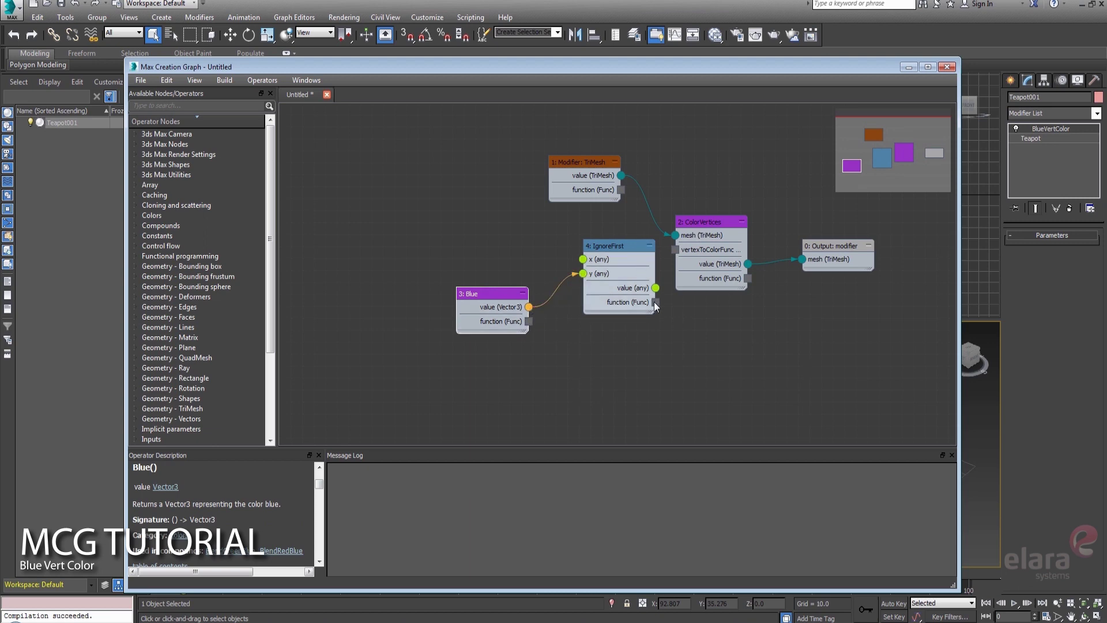
pyautogui.moveTo(655, 302); pyautogui.dragTo(593, 248)
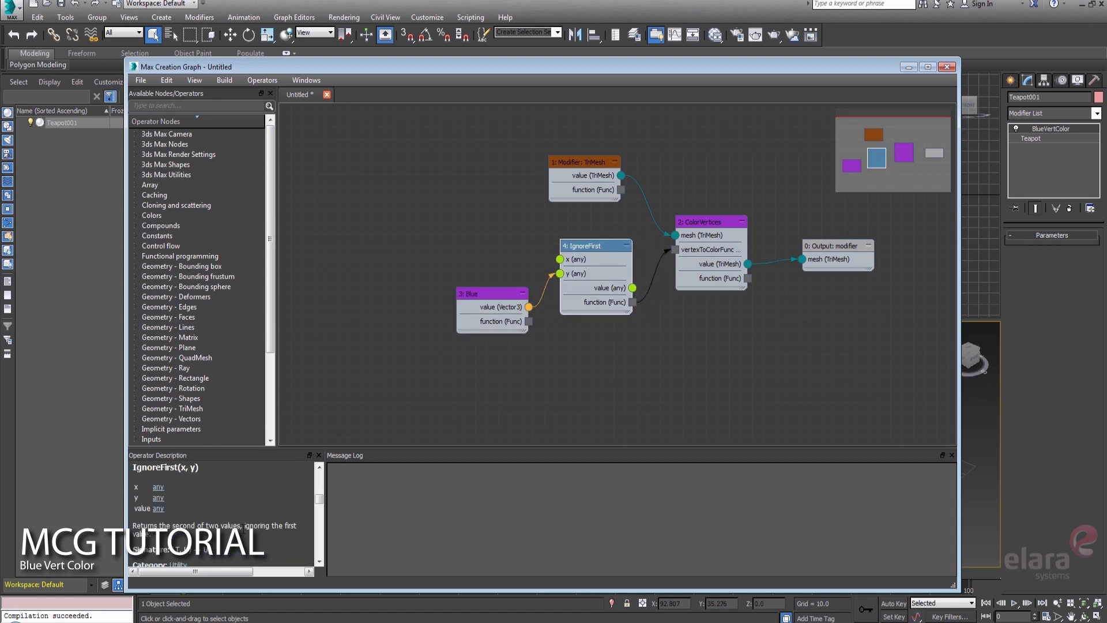
pyautogui.click(713, 229)
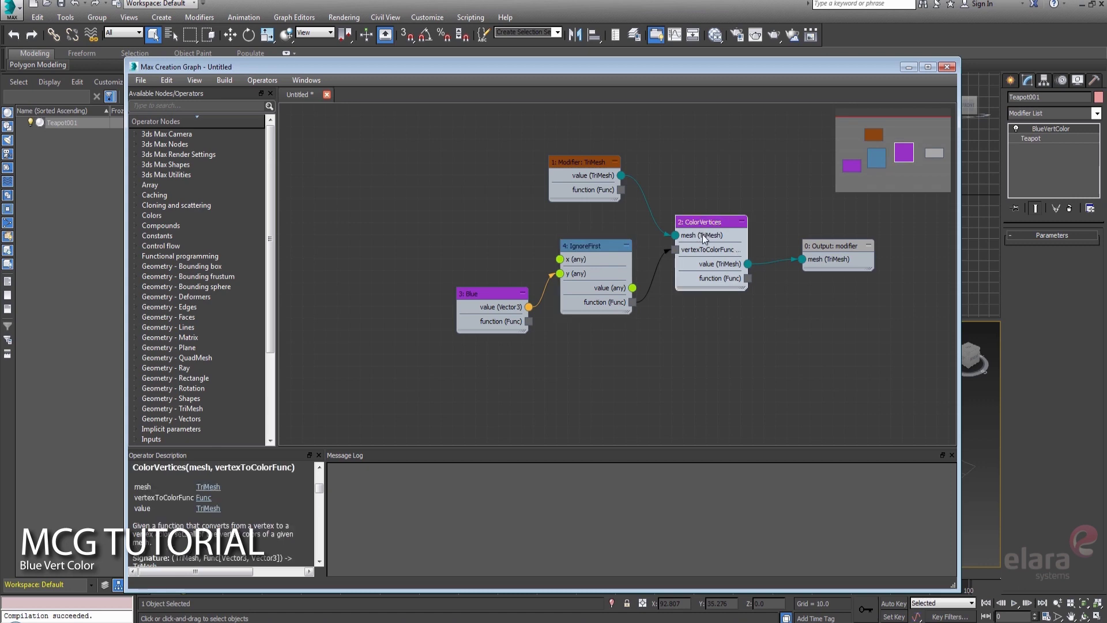
# Nudge the IgnoreFirst node up slightly and save the graph as BlueVertColorTest.maxtool in the Downloads tools folder.
pyautogui.moveTo(601, 250); pyautogui.dragTo(600, 238)
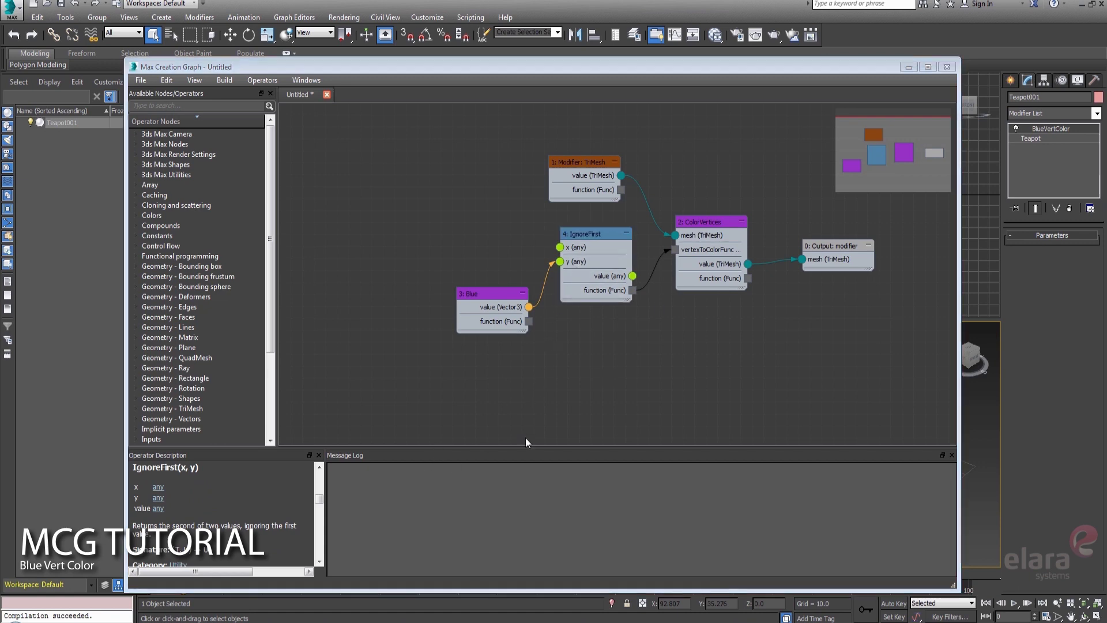
pyautogui.hotkey('ctrl', 's')
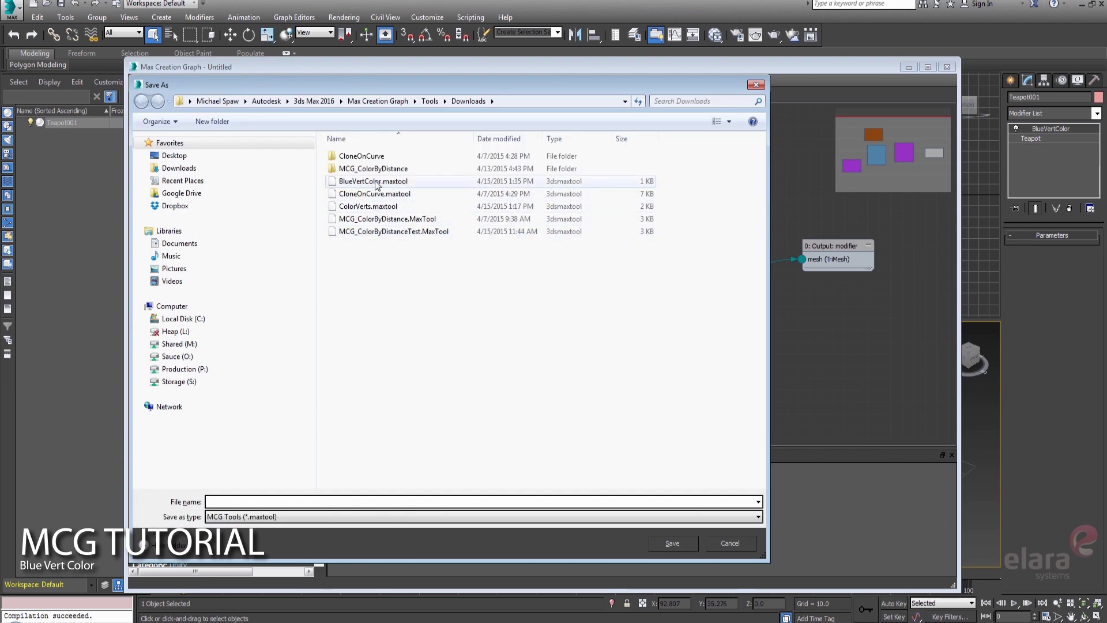
pyautogui.click(375, 182)
pyautogui.doubleClick(253, 501)
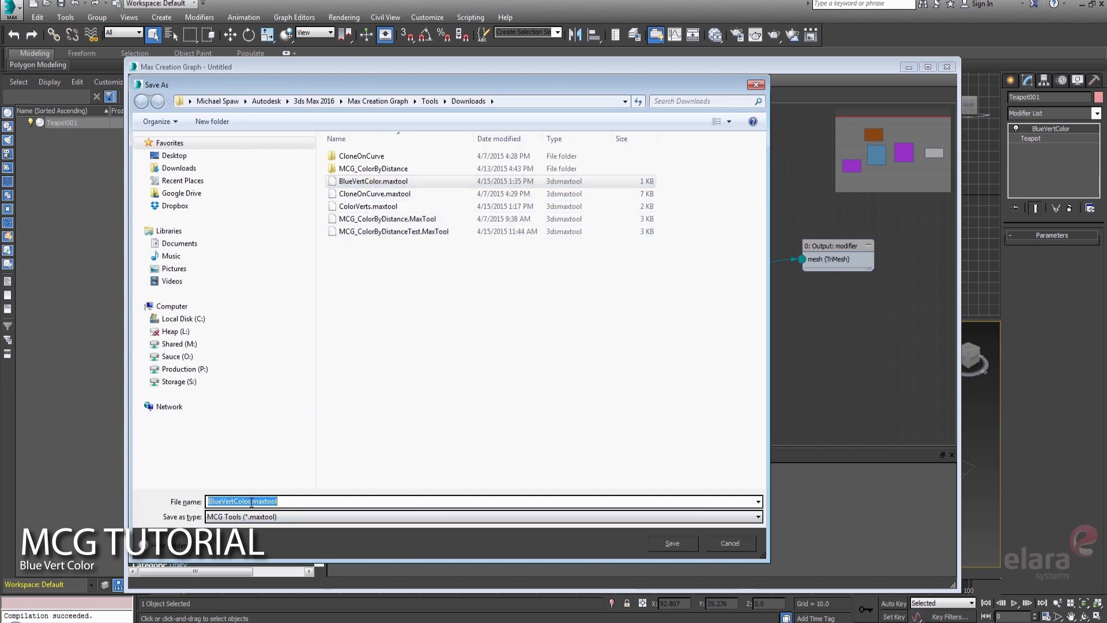
pyautogui.click(252, 501)
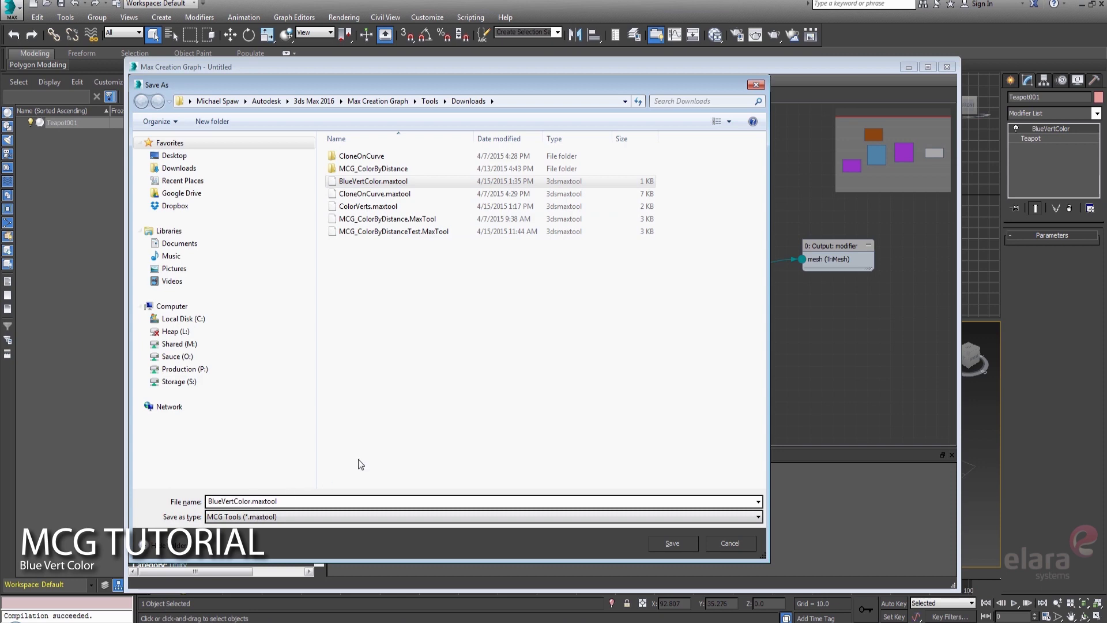
pyautogui.write('Test')
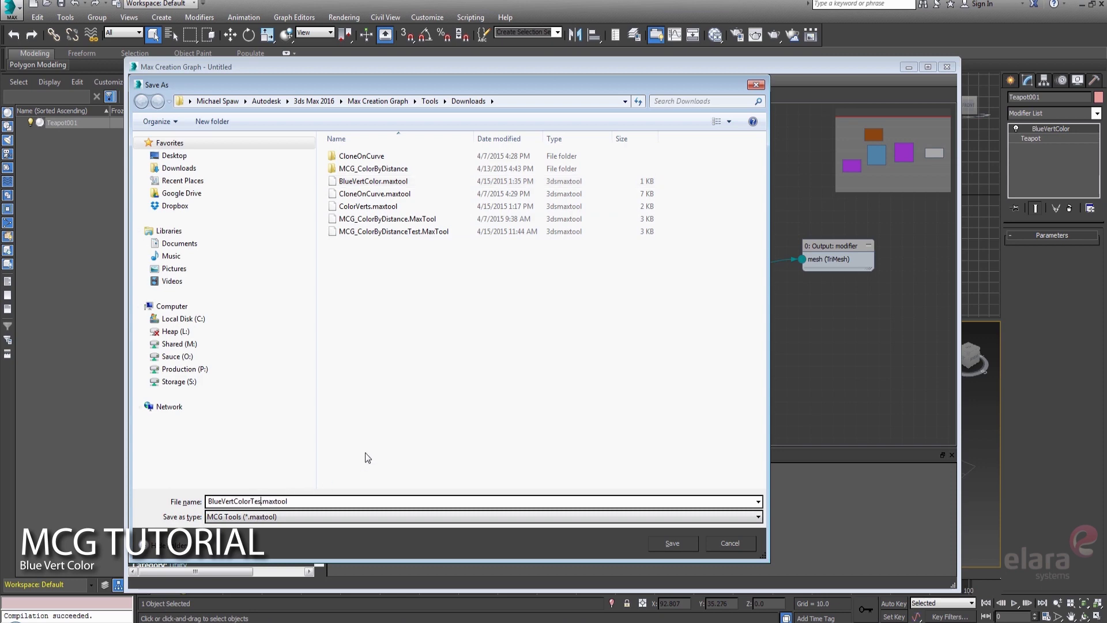
pyautogui.click(663, 544)
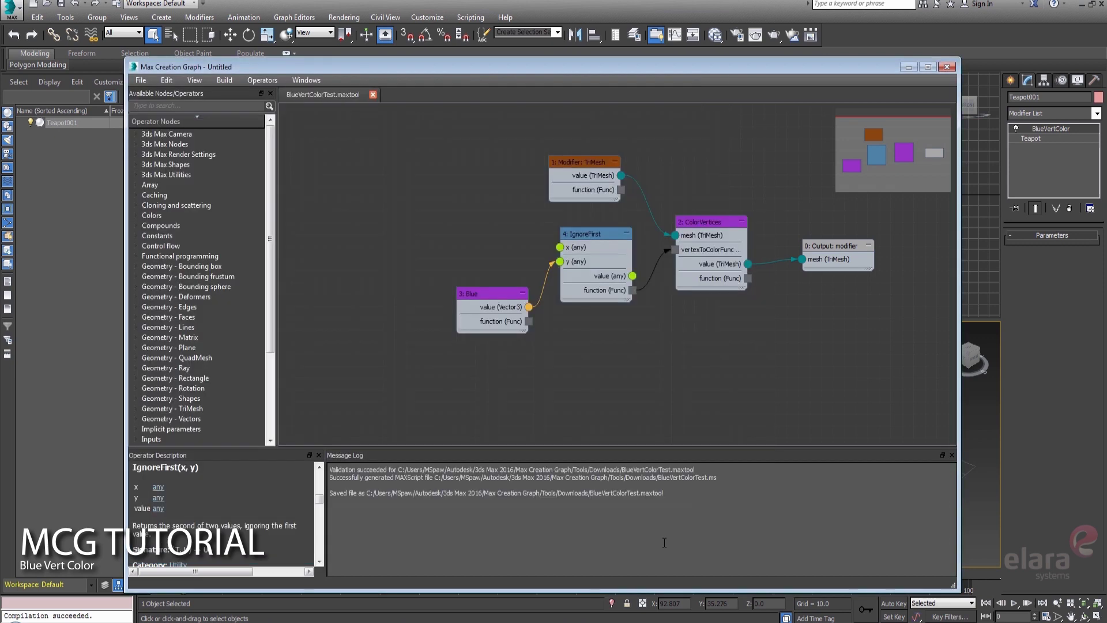
# Evaluate the graph and replace the teapot's BlueVertColor modifier with the BlueVertColorTest modifier.
pyautogui.hotkey('ctrl', 'e')
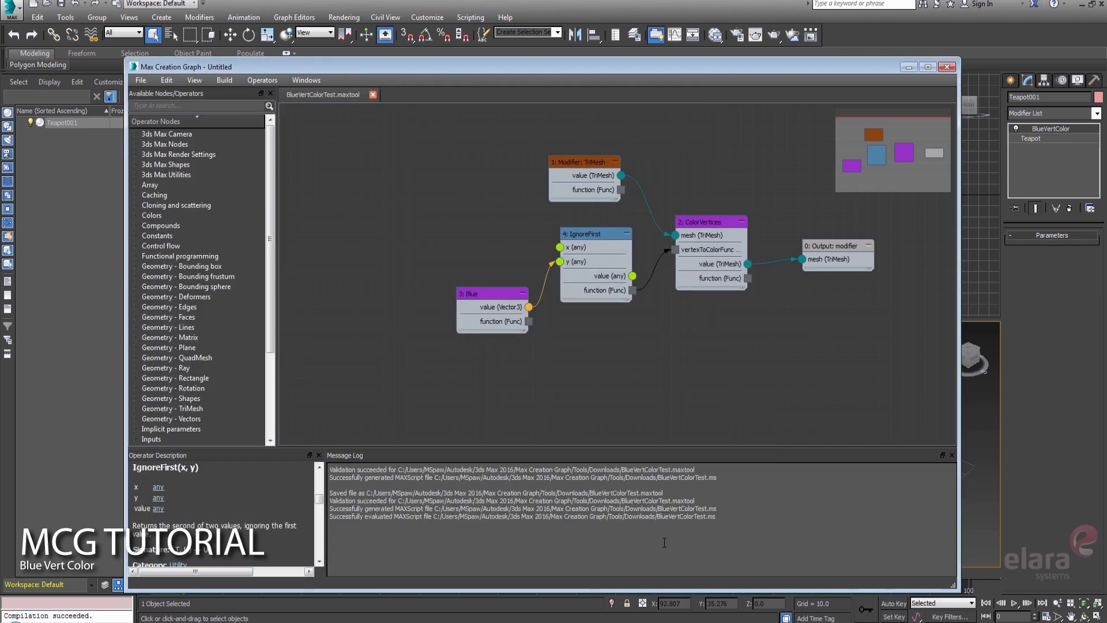
pyautogui.click(909, 67)
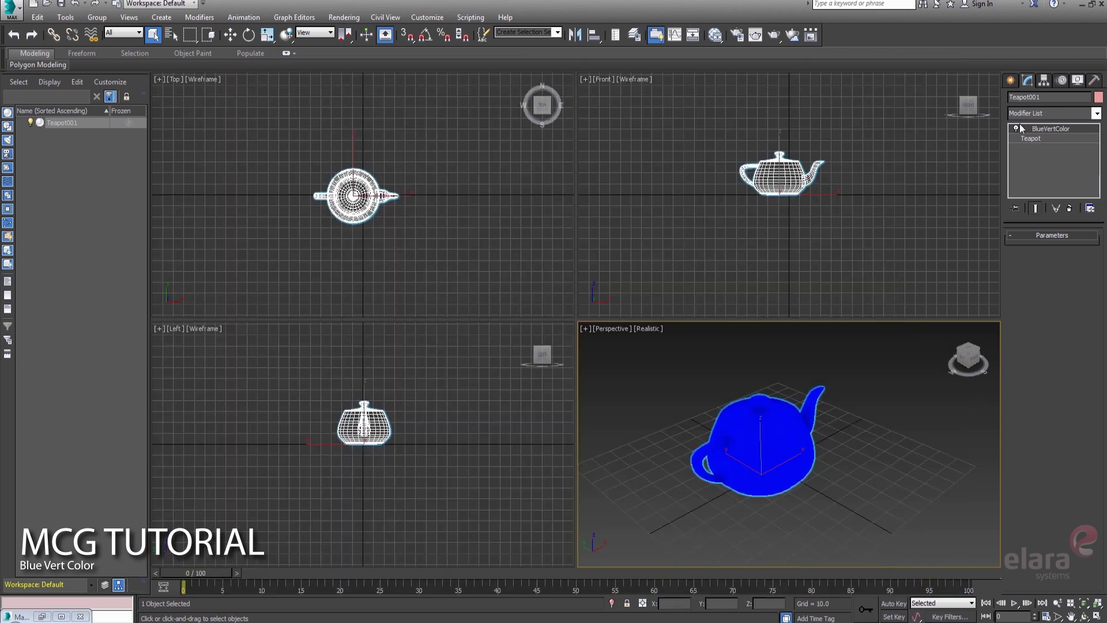
pyautogui.click(1070, 209)
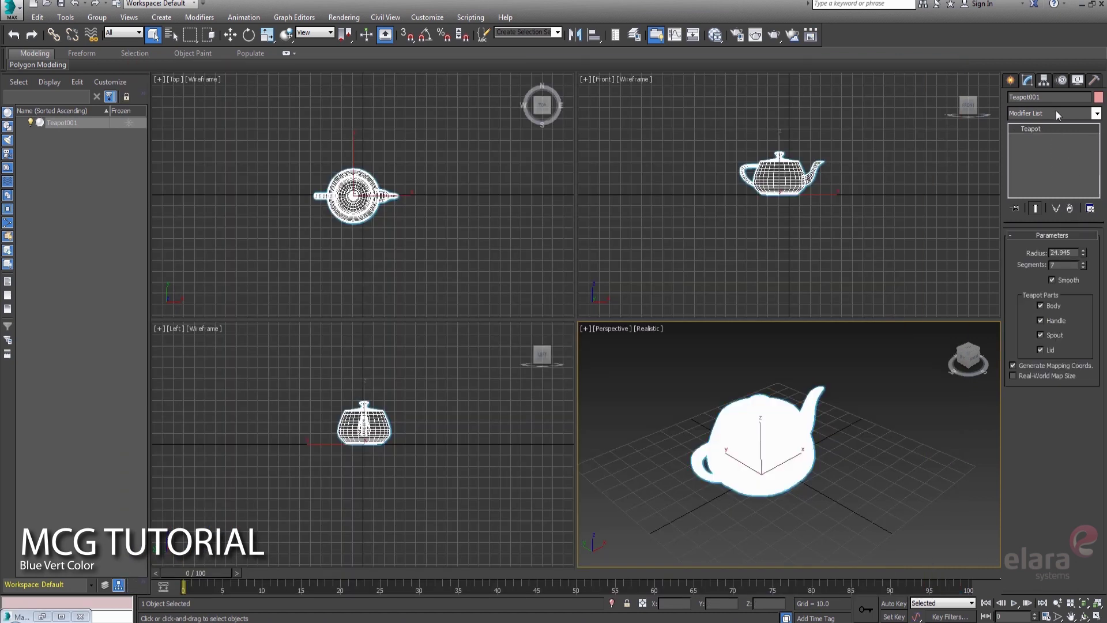
pyautogui.click(1057, 111)
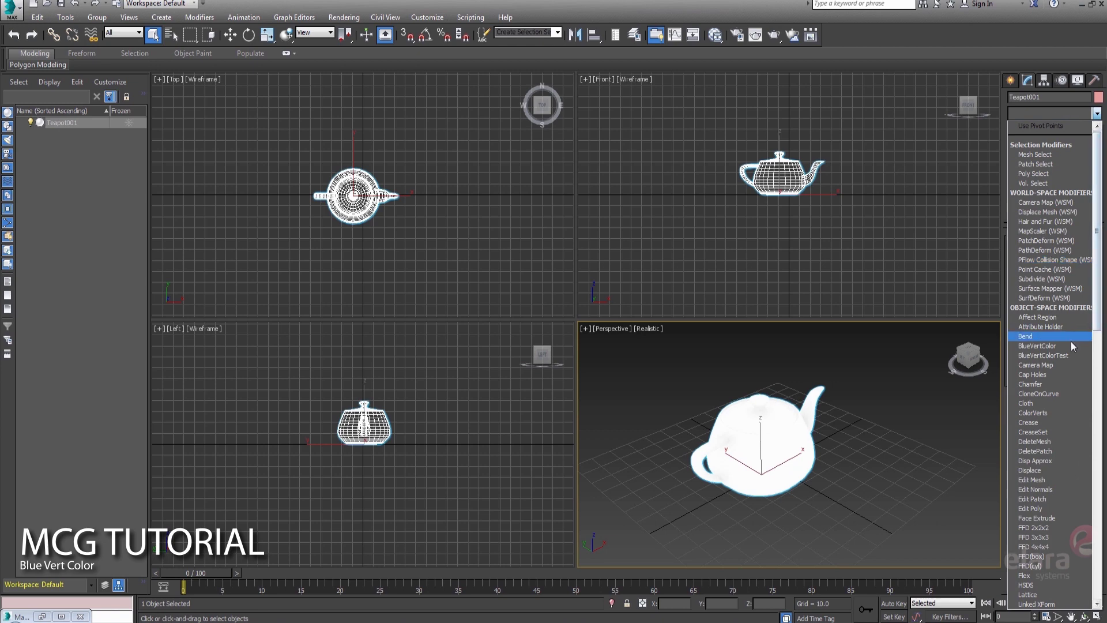
pyautogui.click(1059, 356)
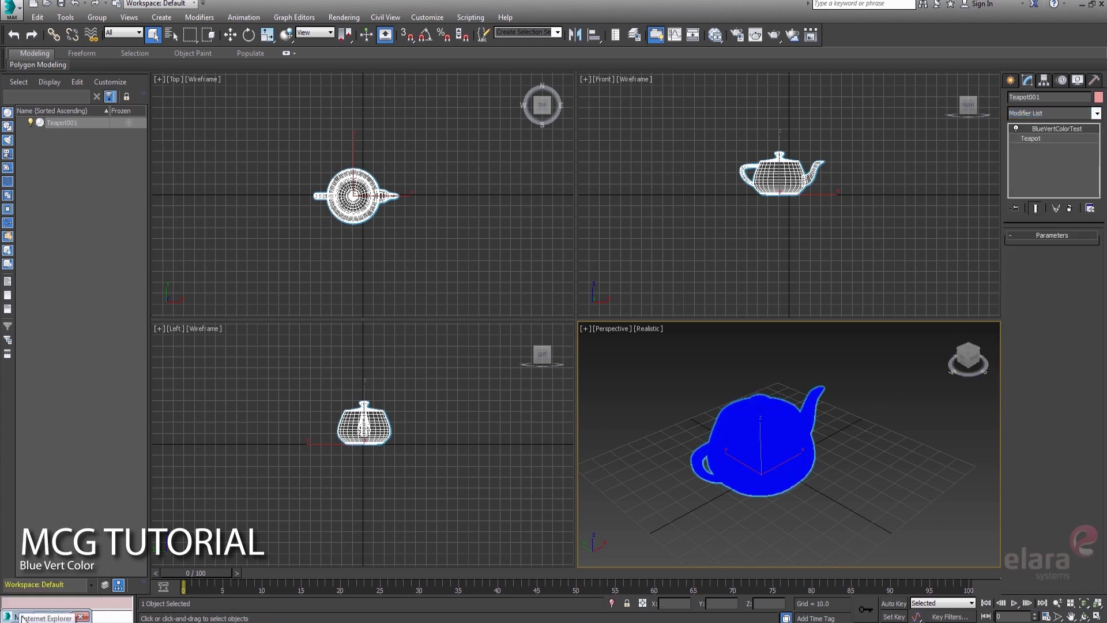
# Restore the Max Creation Graph window, shift it partly clear of the perspective viewport, and move the Blue node farther from IgnoreFirst.
pyautogui.click(42, 616)
pyautogui.moveTo(538, 68); pyautogui.dragTo(504, 72)
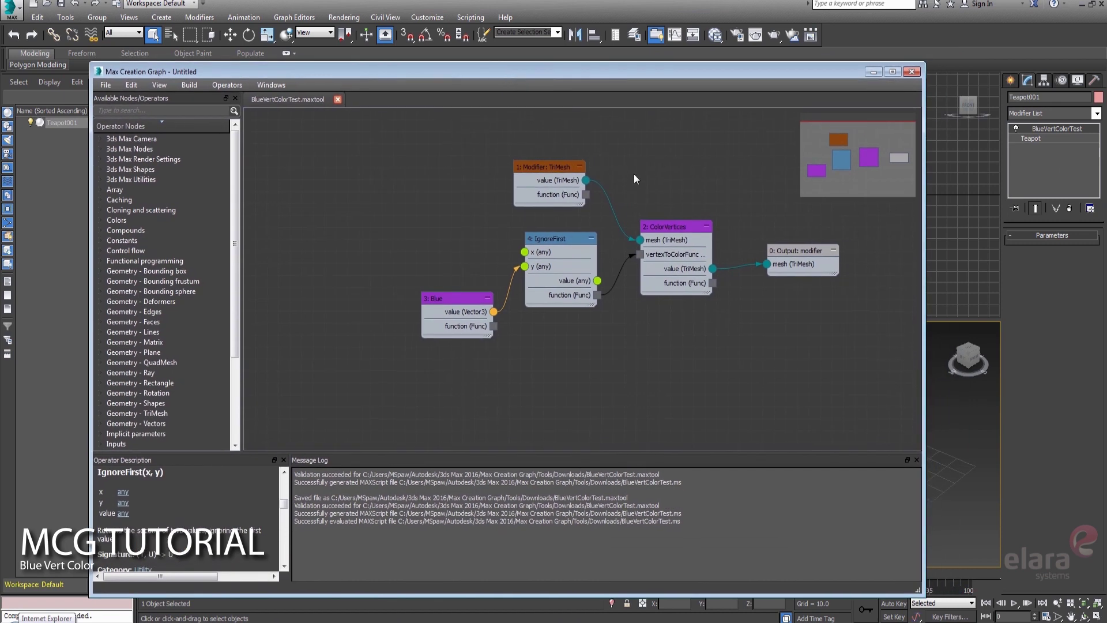
pyautogui.moveTo(475, 296); pyautogui.dragTo(440, 284)
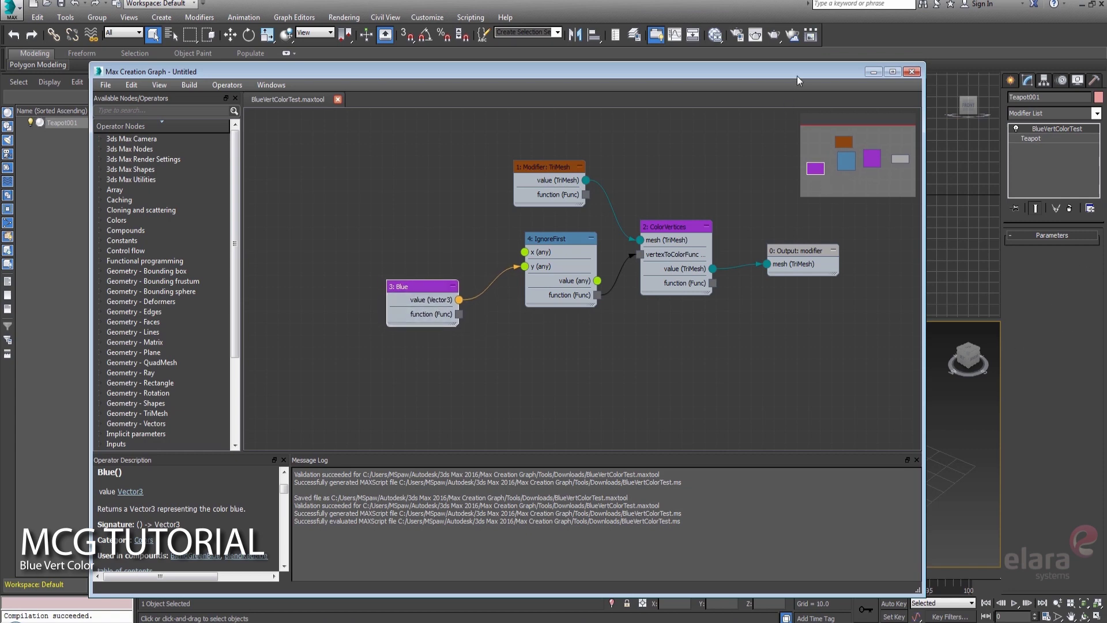
pyautogui.moveTo(797, 74); pyautogui.dragTo(690, 79)
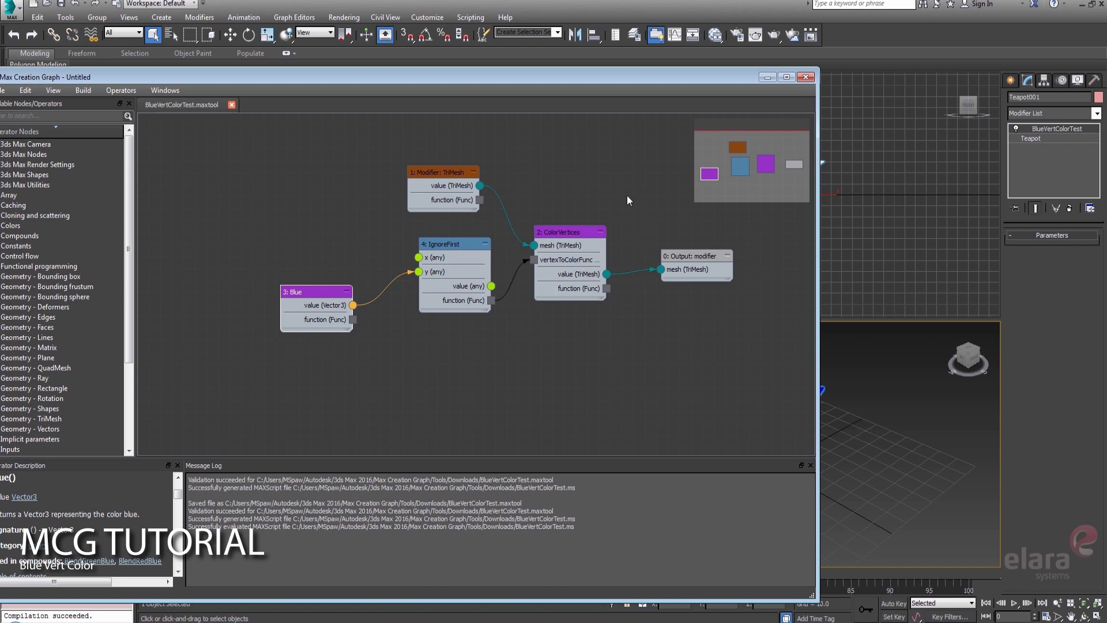
pyautogui.moveTo(618, 76); pyautogui.dragTo(520, 72)
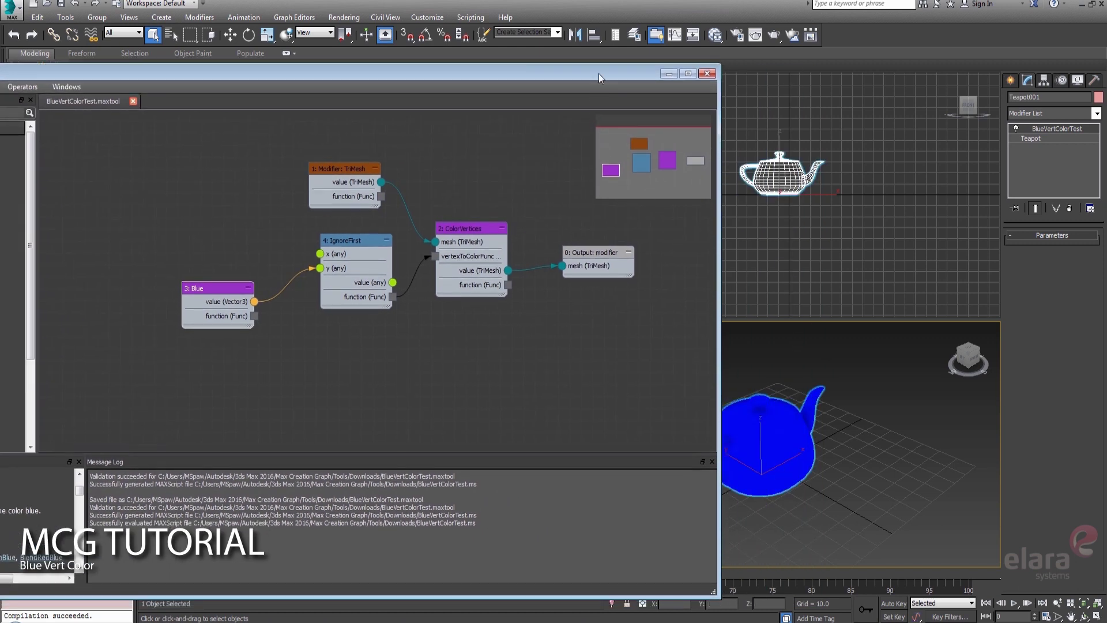
pyautogui.moveTo(599, 74); pyautogui.dragTo(672, 74)
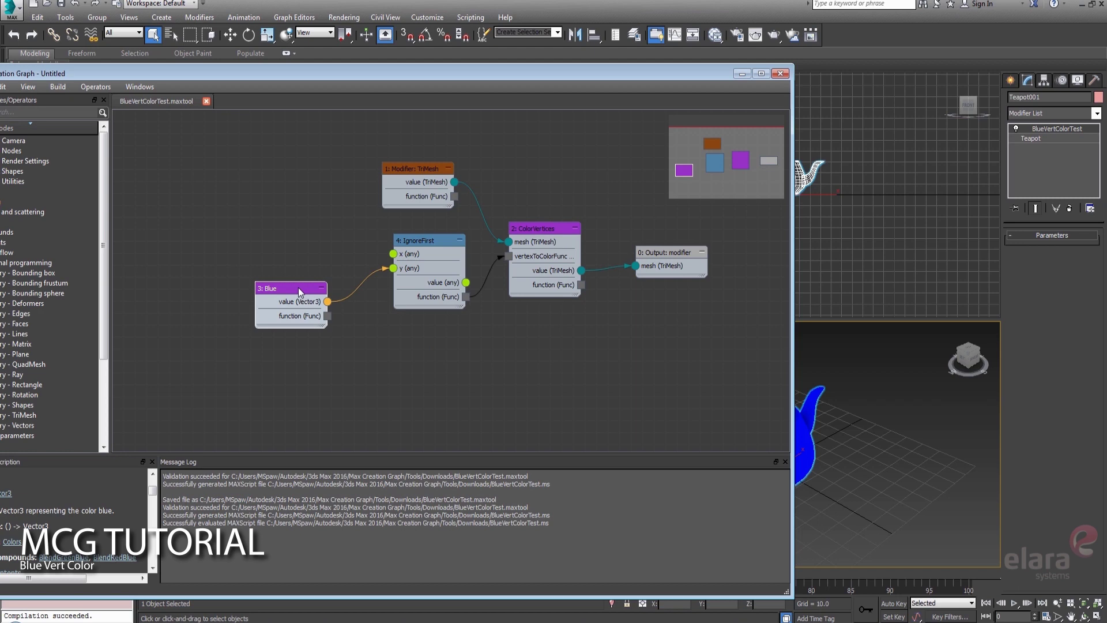
# Delete the Blue node and add a Vector3 operator in its place before IgnoreFirst.
pyautogui.press('Delete')
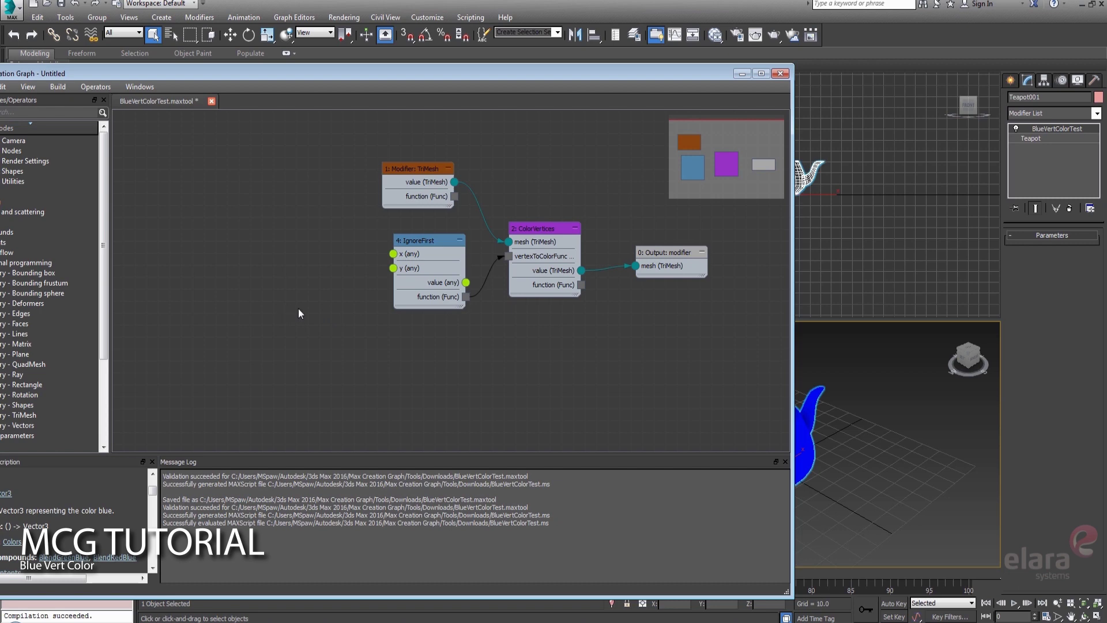
pyautogui.write('x')
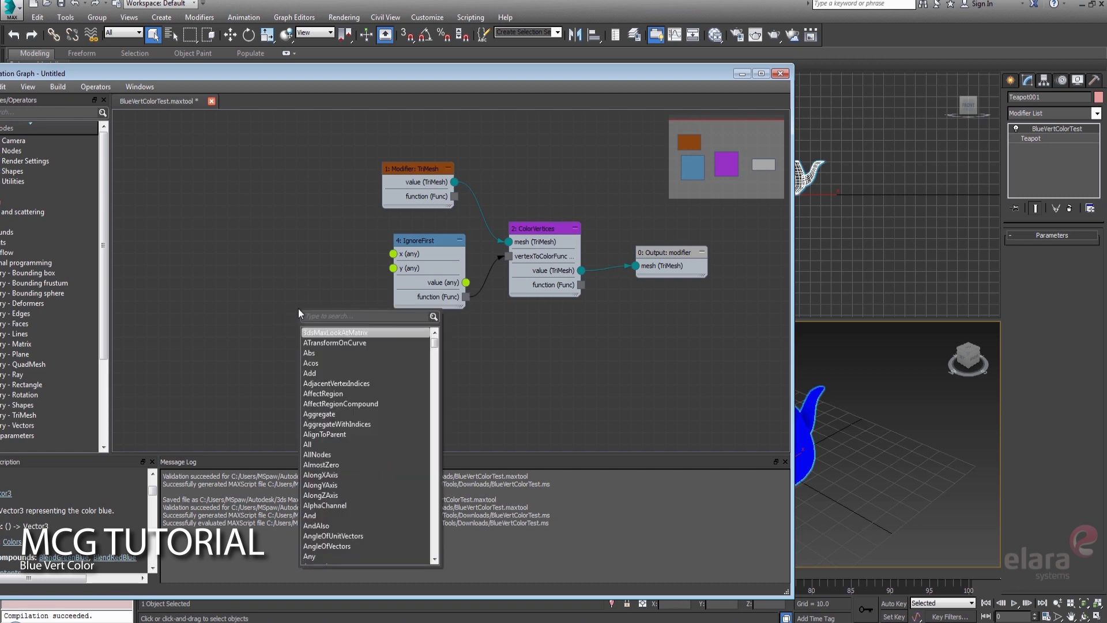
pyautogui.write('vec')
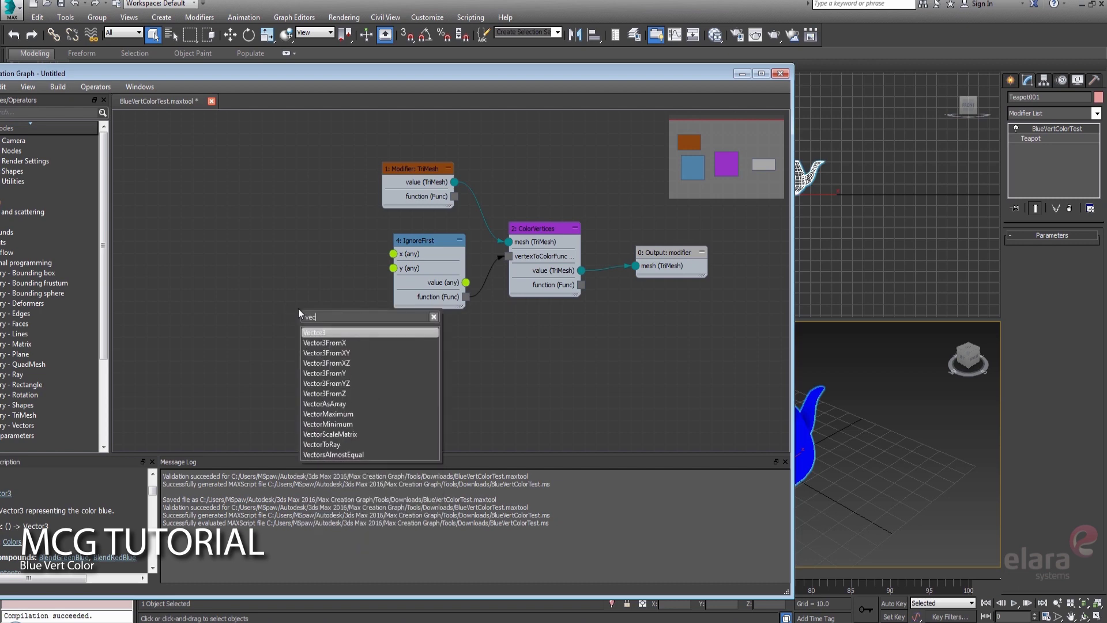
pyautogui.press('Return')
pyautogui.moveTo(308, 319); pyautogui.dragTo(278, 274)
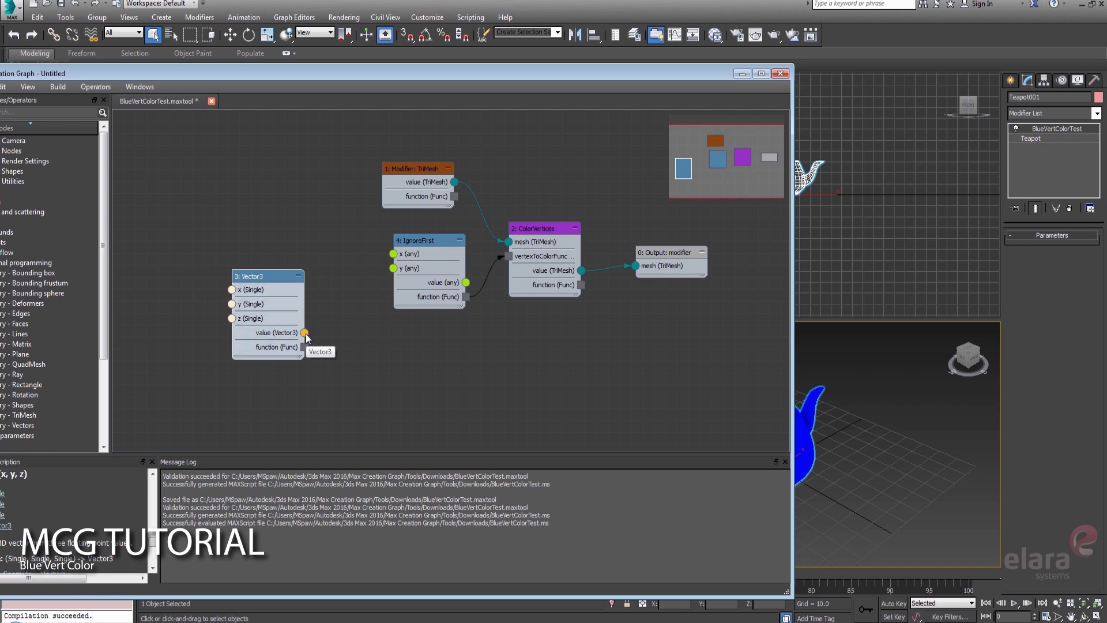
# Connect the Vector3 value output to the IgnoreFirst y input and reposition the Vector3 node closer to IgnoreFirst.
pyautogui.moveTo(306, 336); pyautogui.dragTo(393, 269)
pyautogui.moveTo(233, 303); pyautogui.dragTo(279, 291)
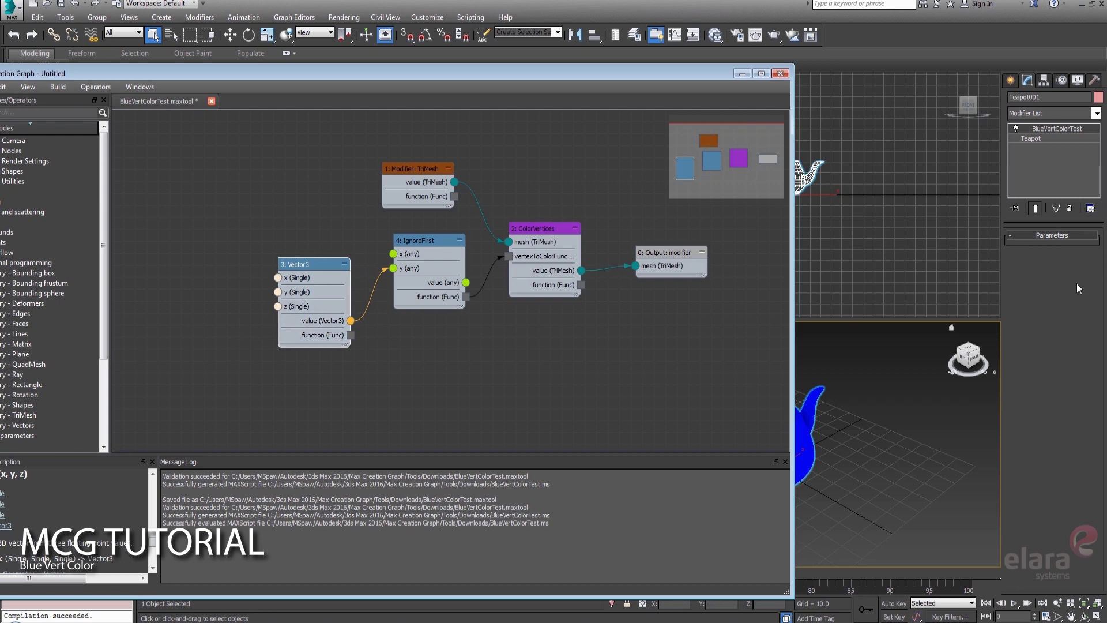
pyautogui.moveTo(330, 275); pyautogui.dragTo(309, 266)
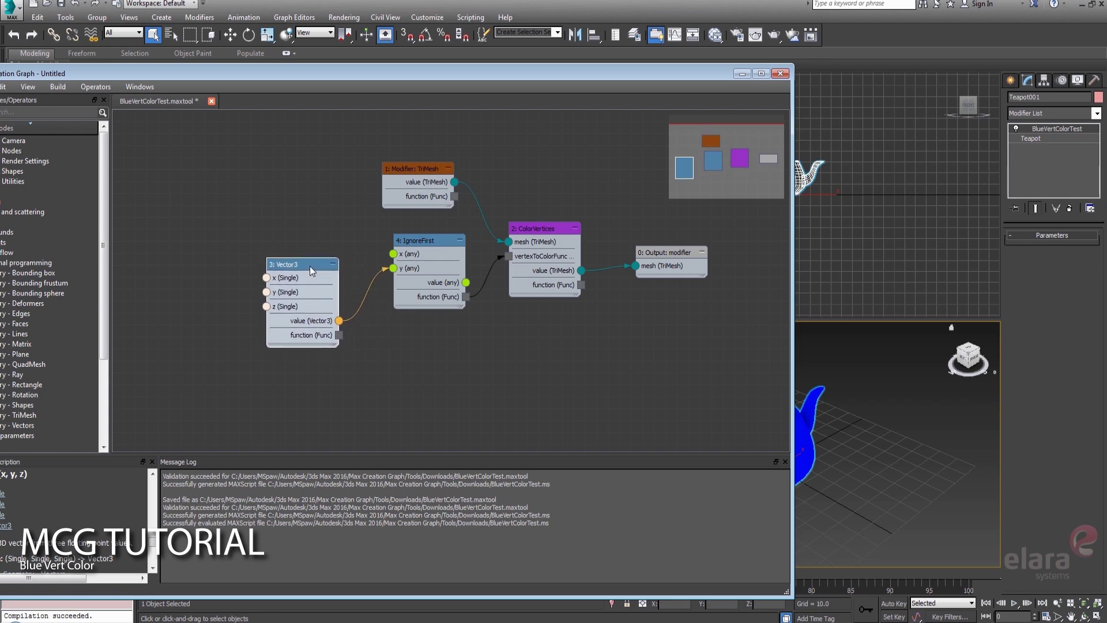
# Add a Parameter: Single node, place it above and before Vector3, and name it r.
pyautogui.rightClick(212, 366)
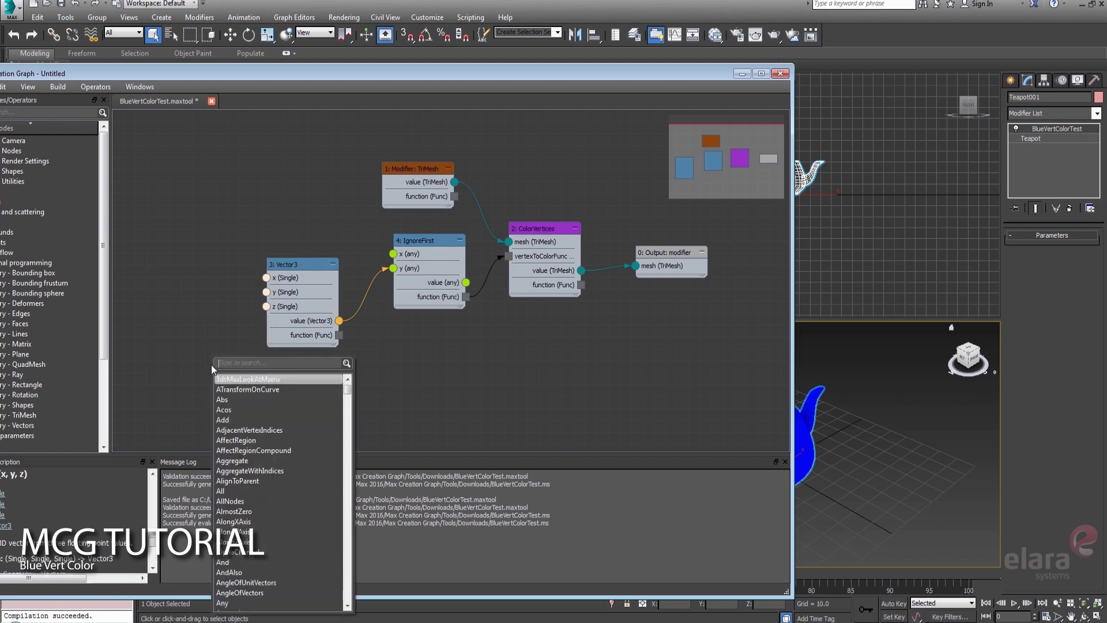
pyautogui.write('par')
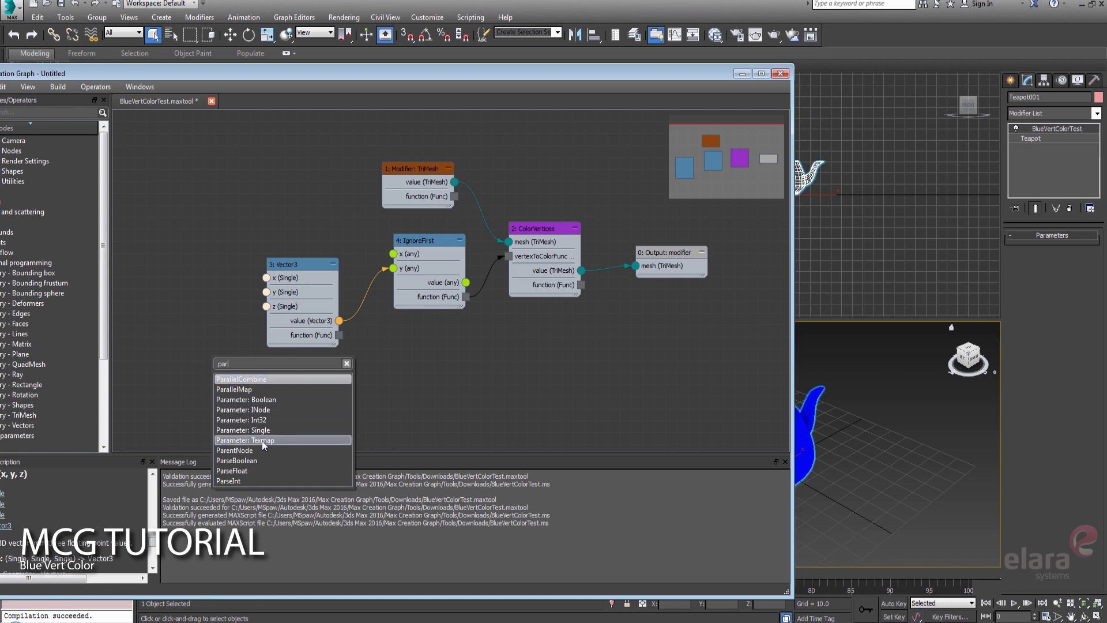
pyautogui.click(261, 429)
pyautogui.moveTo(221, 353); pyautogui.dragTo(171, 183)
pyautogui.doubleClick(164, 180)
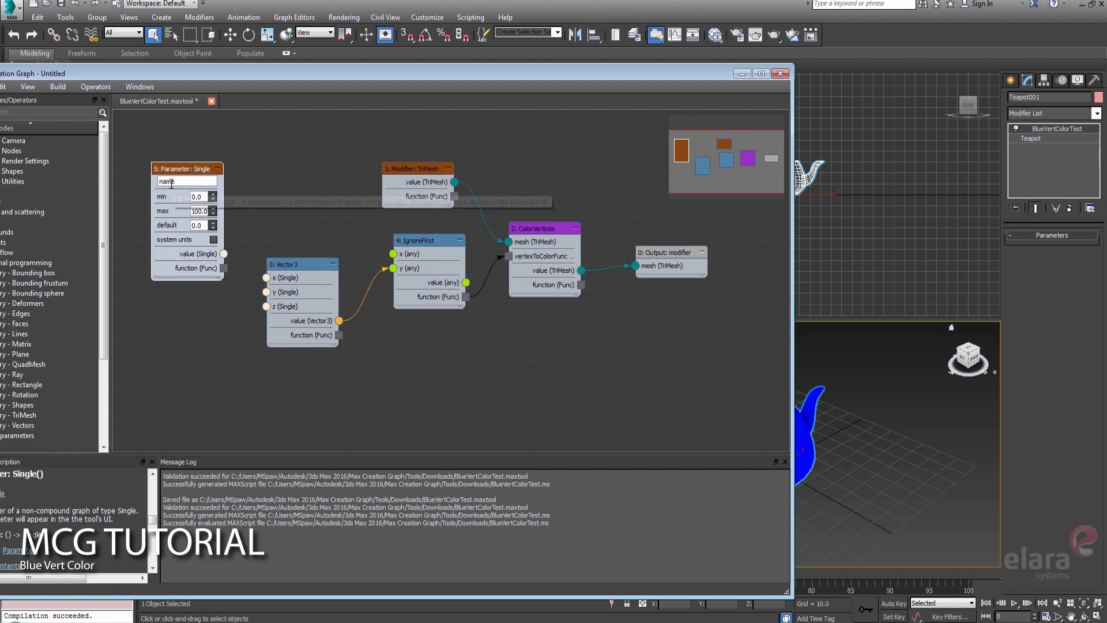
pyautogui.doubleClick(171, 182)
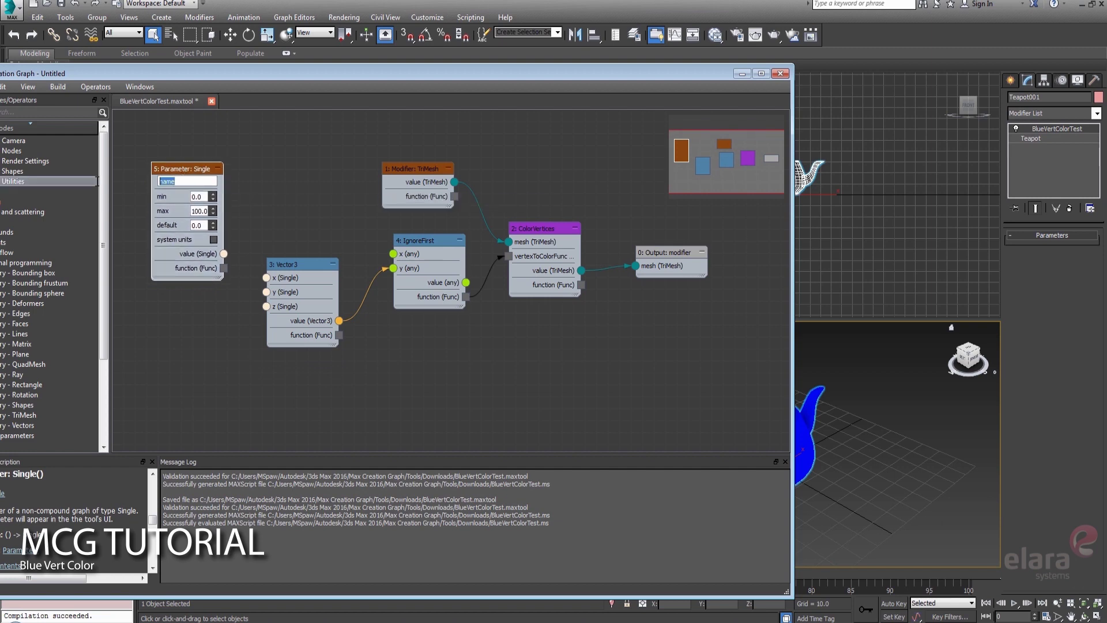
pyautogui.write('r')
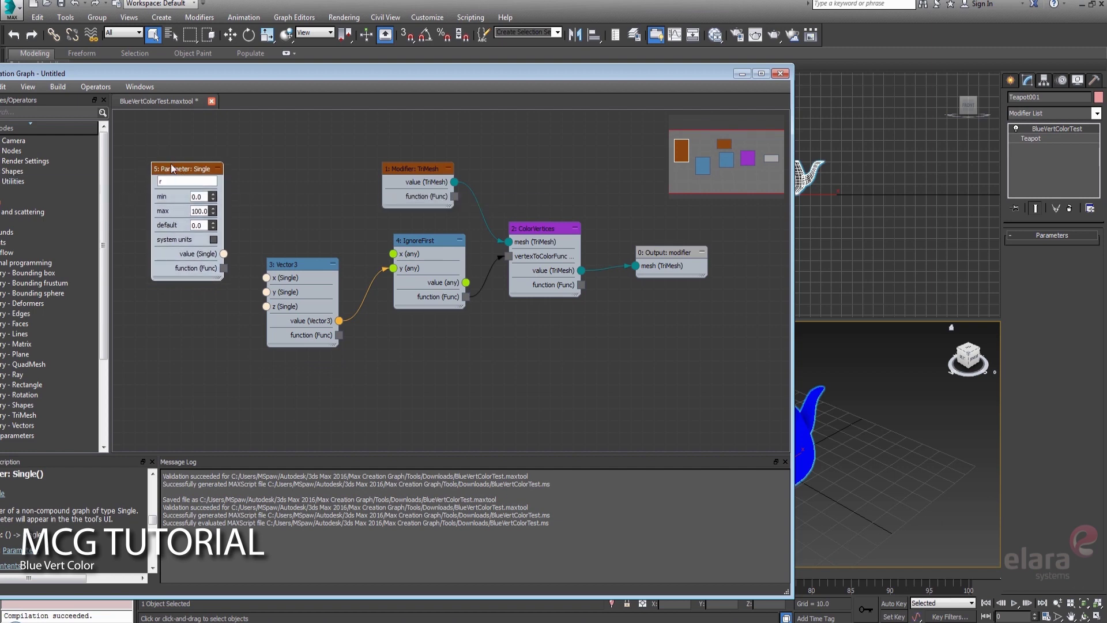
# Duplicate the r parameter node twice and name the copies b and g.
pyautogui.keyDown('shift'); pyautogui.moveTo(177, 166); pyautogui.dragTo(272, 370); pyautogui.keyUp('shift')
pyautogui.doubleClick(164, 312)
pyautogui.write('b')
pyautogui.write('g')
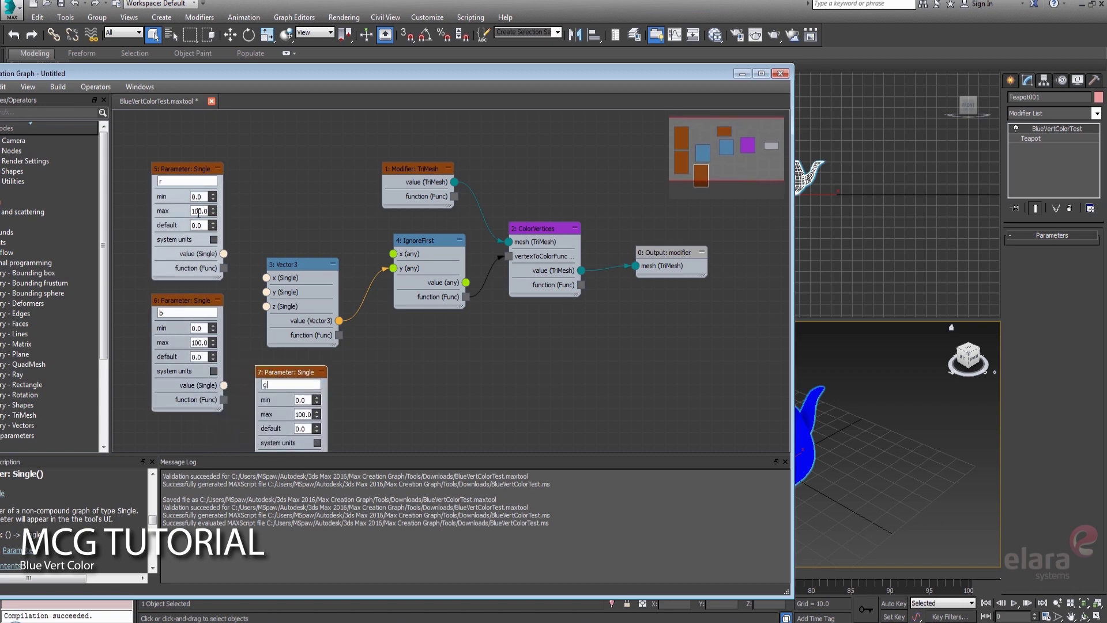
# Set the maximum value of the r, b and g parameters to 1.
pyautogui.doubleClick(198, 211)
pyautogui.write('1')
pyautogui.click(200, 343)
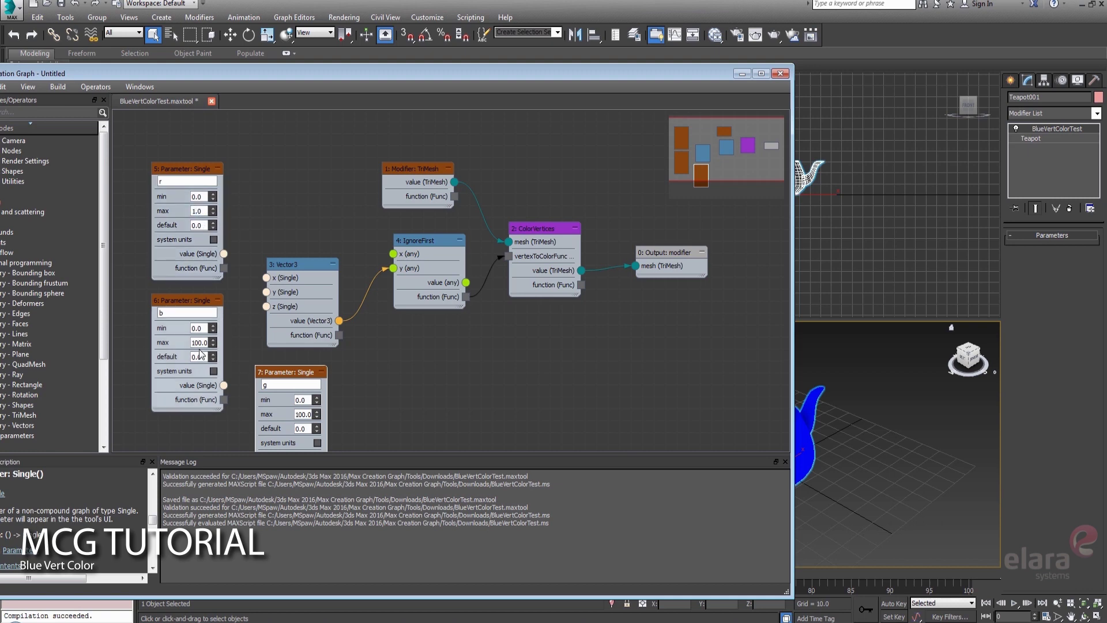
pyautogui.doubleClick(200, 343)
pyautogui.write('1')
pyautogui.click(304, 414)
pyautogui.doubleClick(304, 415)
pyautogui.write('1')
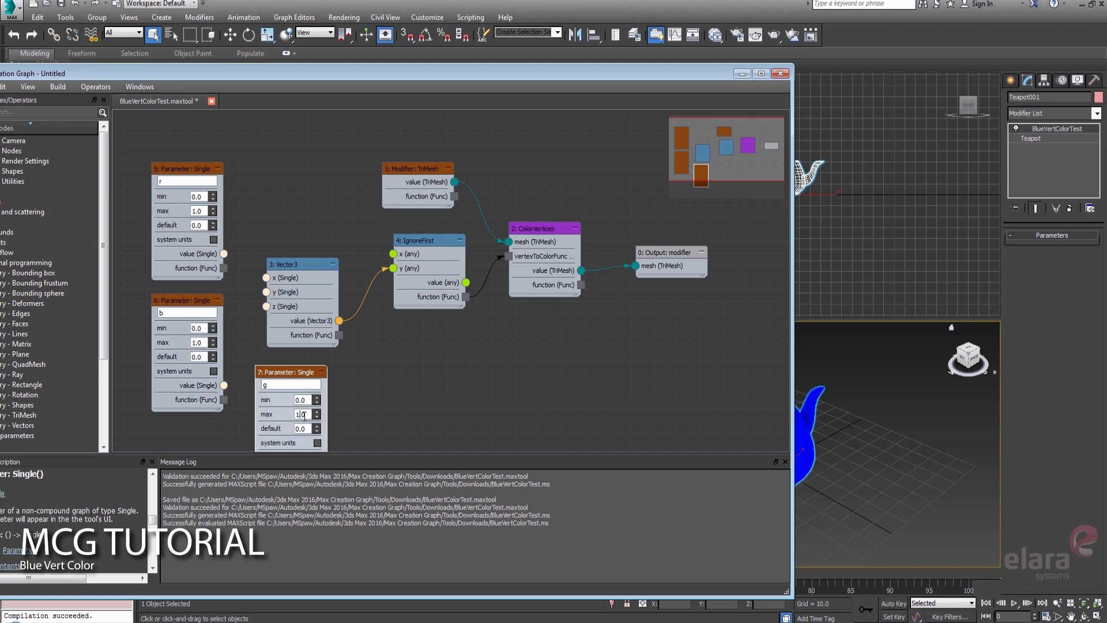
# Set the default value of the r, b and g parameters to 0.5.
pyautogui.doubleClick(197, 225)
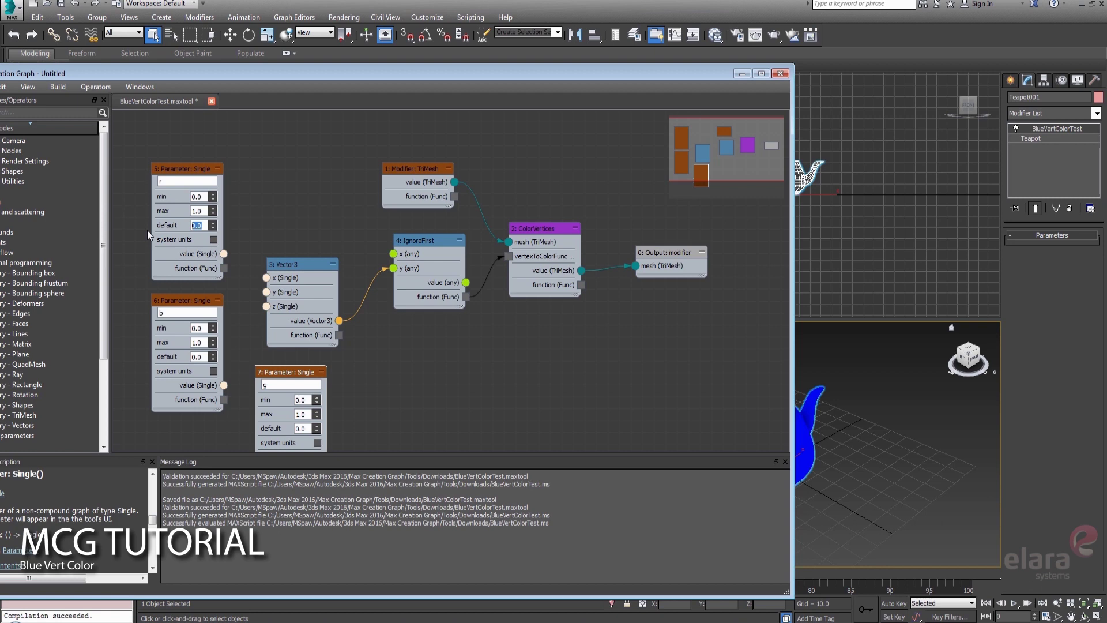
pyautogui.write('.5')
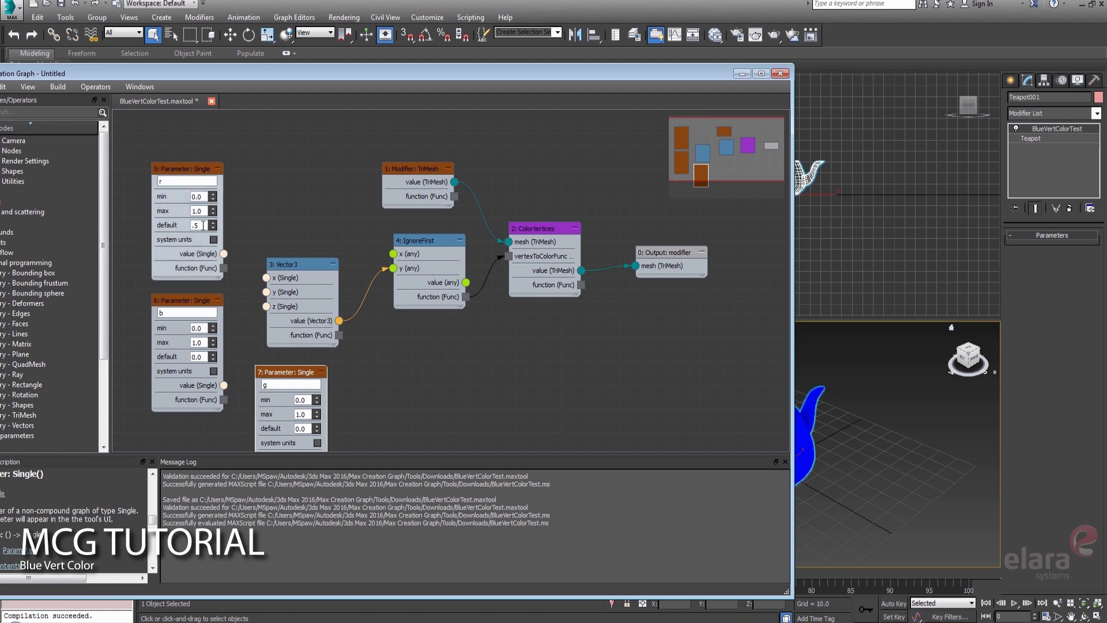
pyautogui.press('Return')
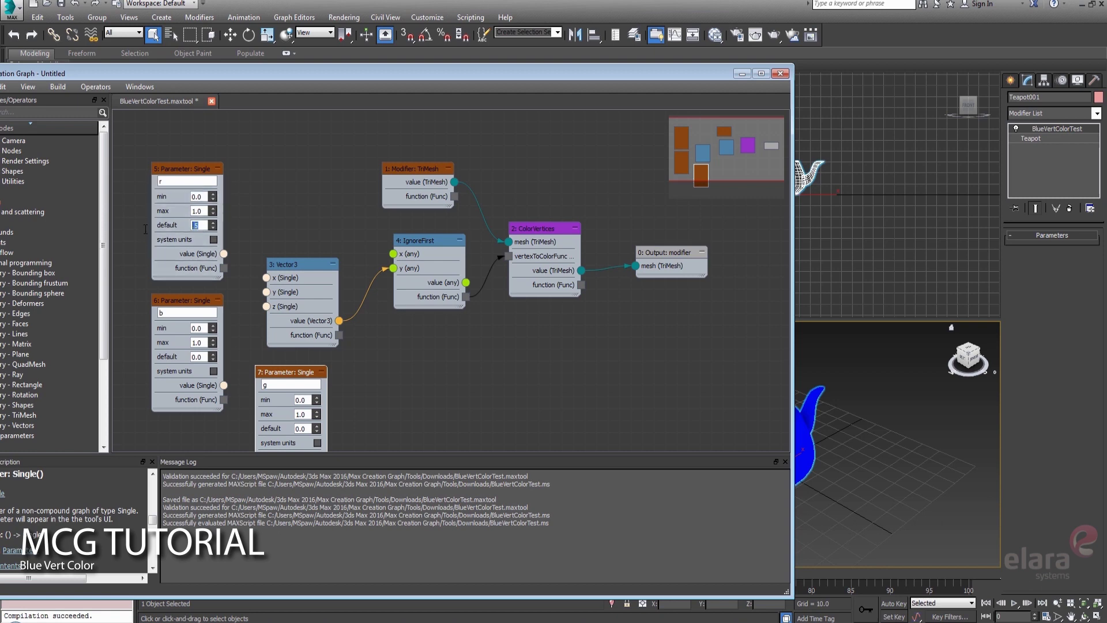
pyautogui.doubleClick(197, 356)
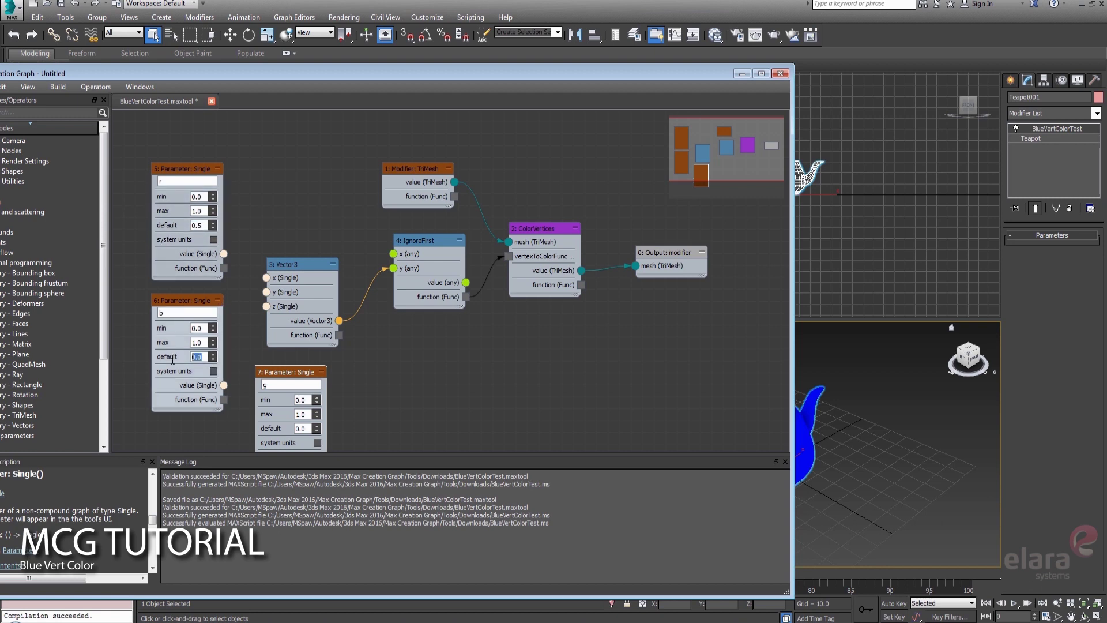
pyautogui.click(221, 365)
pyautogui.click(201, 358)
pyautogui.write('5')
pyautogui.click(302, 429)
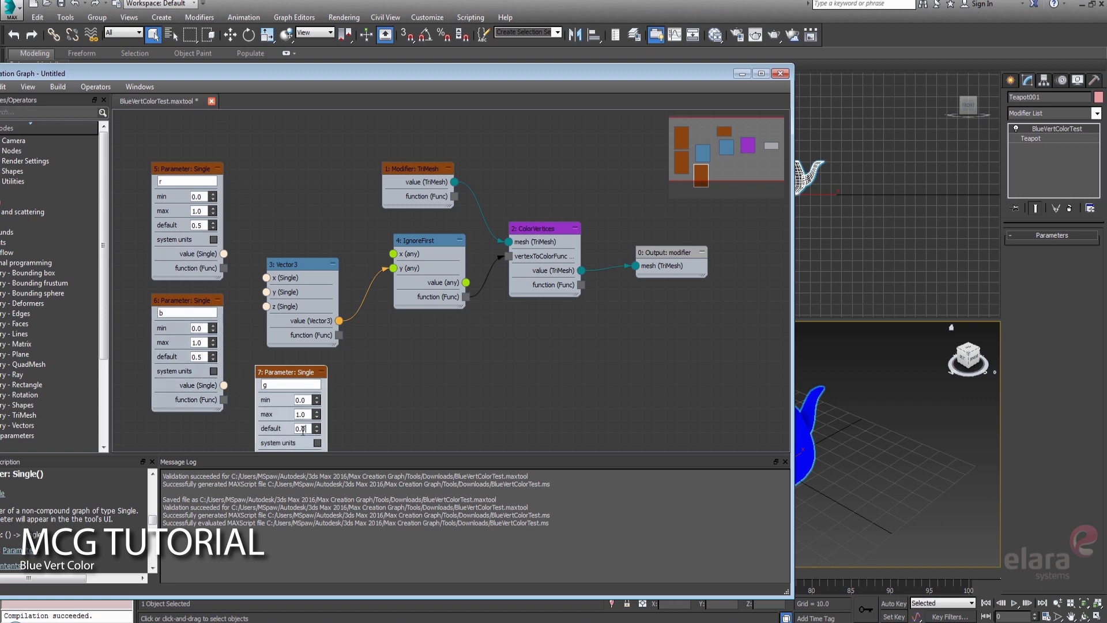
pyautogui.press('BackSpace')
pyautogui.write('5')
# Connect the r, b and g values to the Vector3 x, y and z inputs respectively, and spread the Vector3 and g nodes apart.
pyautogui.moveTo(224, 254); pyautogui.dragTo(225, 384)
pyautogui.press('Escape')
pyautogui.moveTo(301, 380); pyautogui.dragTo(220, 345)
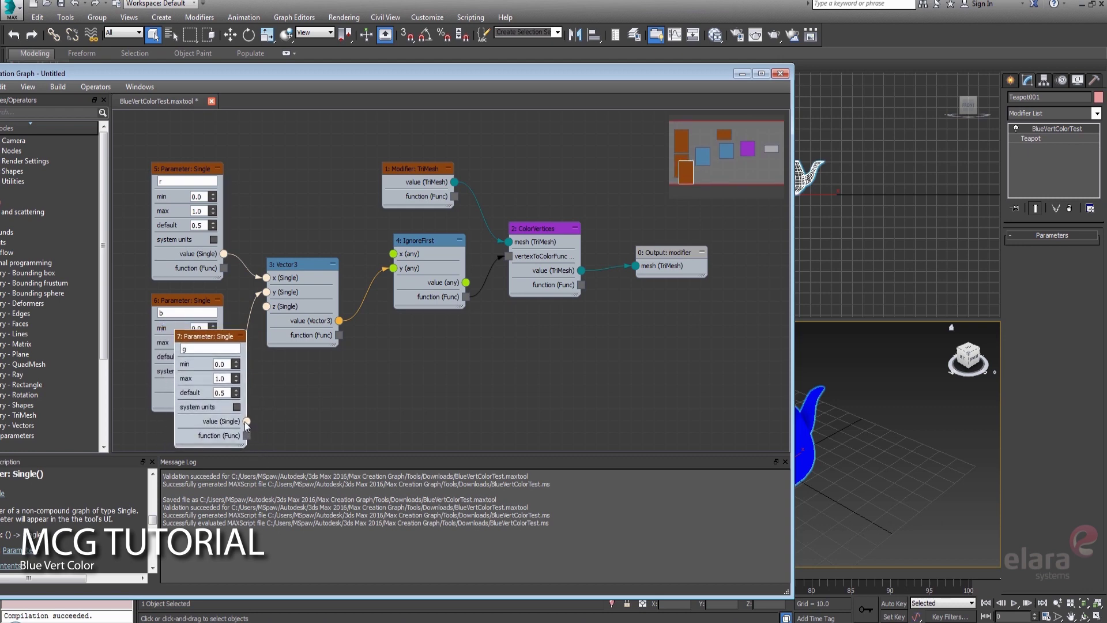
pyautogui.moveTo(247, 421); pyautogui.dragTo(267, 306)
pyautogui.moveTo(299, 263); pyautogui.dragTo(333, 180)
pyautogui.moveTo(219, 336); pyautogui.dragTo(300, 311)
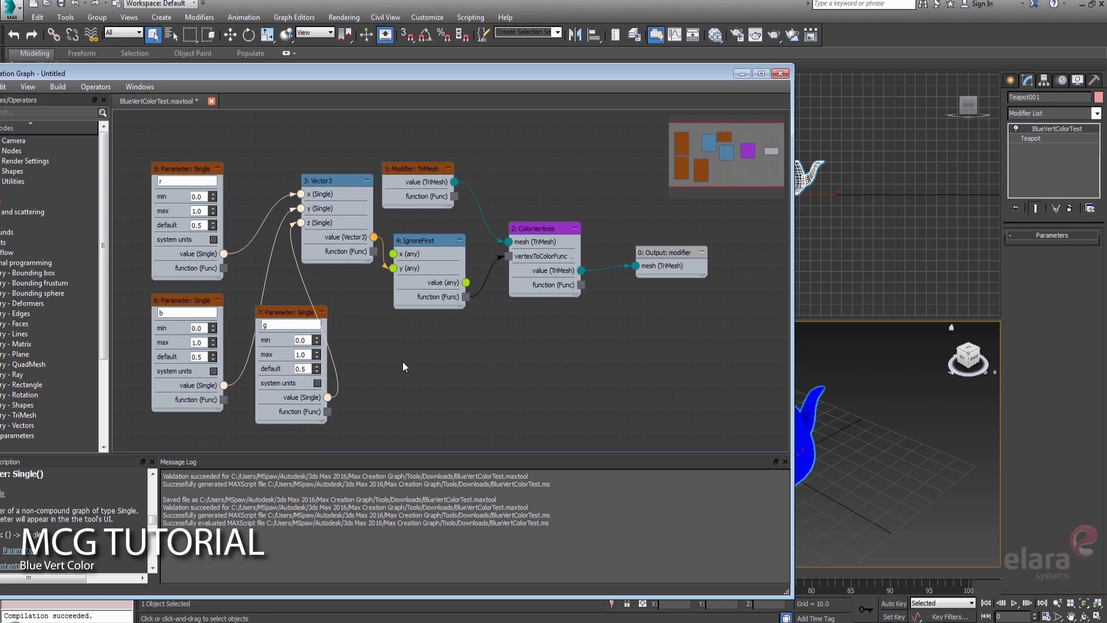
# Evaluate the graph and save the modified BlueVertColorTest tool.
pyautogui.hotkey('ctrl', 'e')
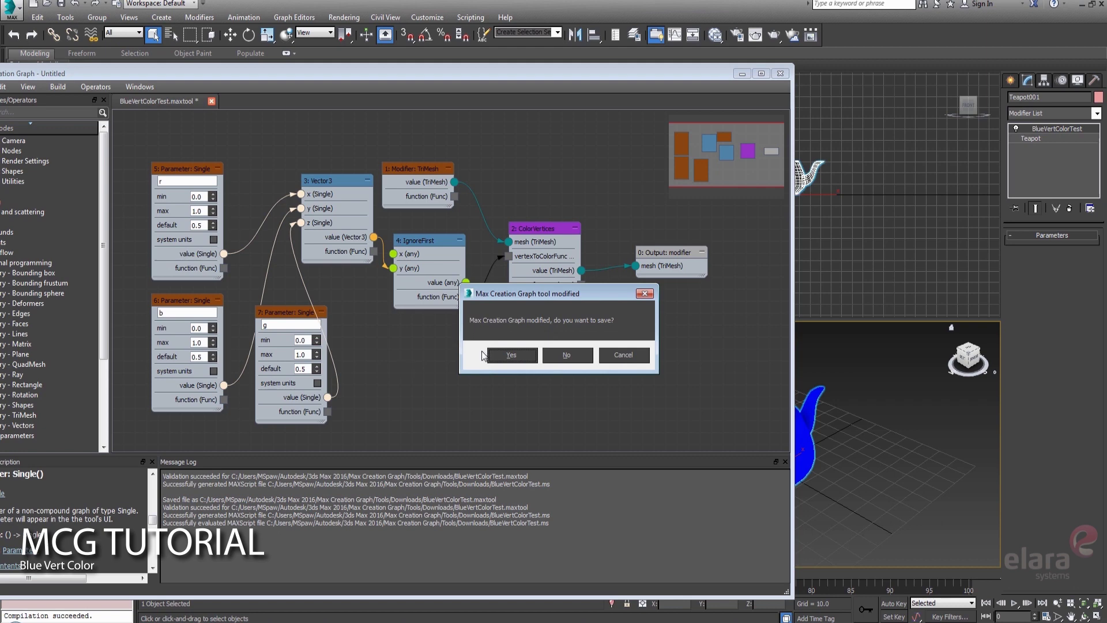
pyautogui.click(510, 356)
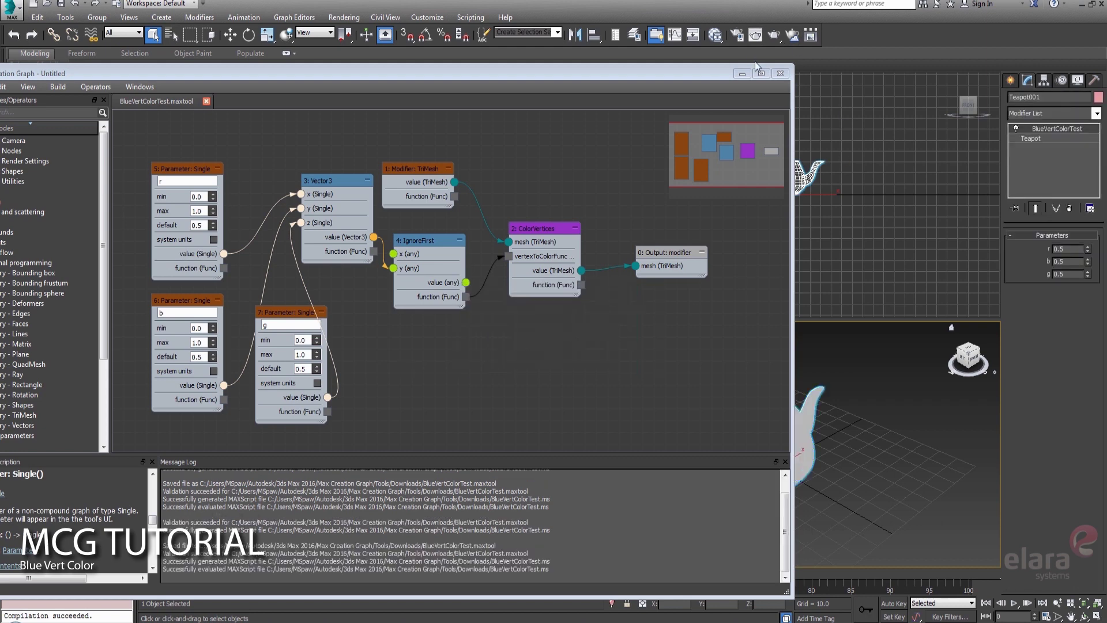
# Minimize the graph editor and set the teapot's BlueVertColorTest parameters to r 0.3, b 1.0 and g 0.0.
pyautogui.click(743, 74)
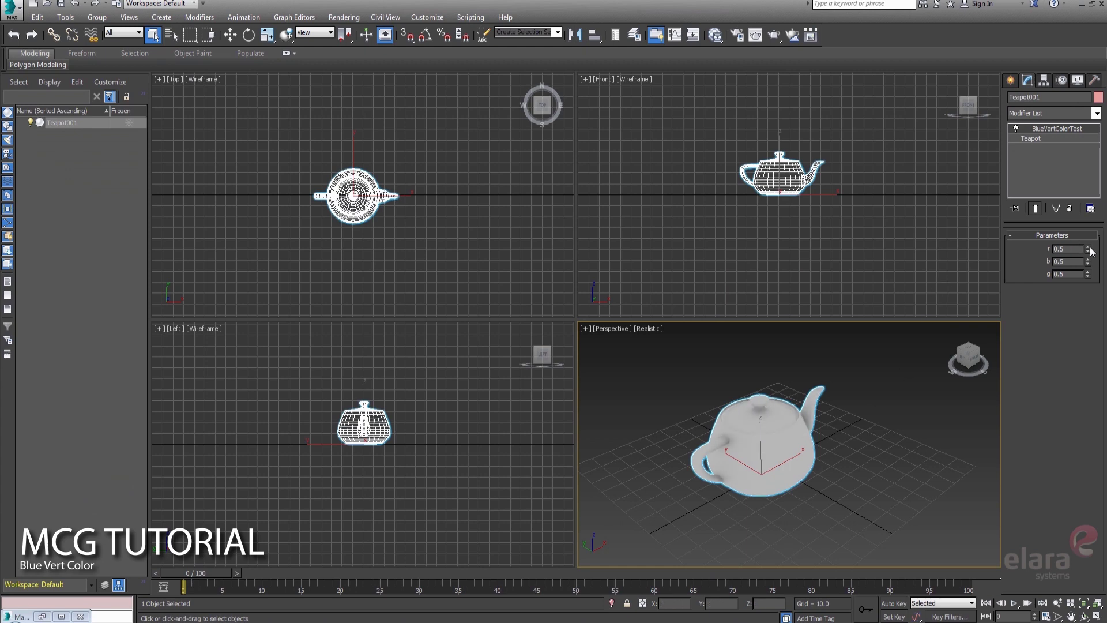
pyautogui.moveTo(1092, 251); pyautogui.dragTo(1089, 257)
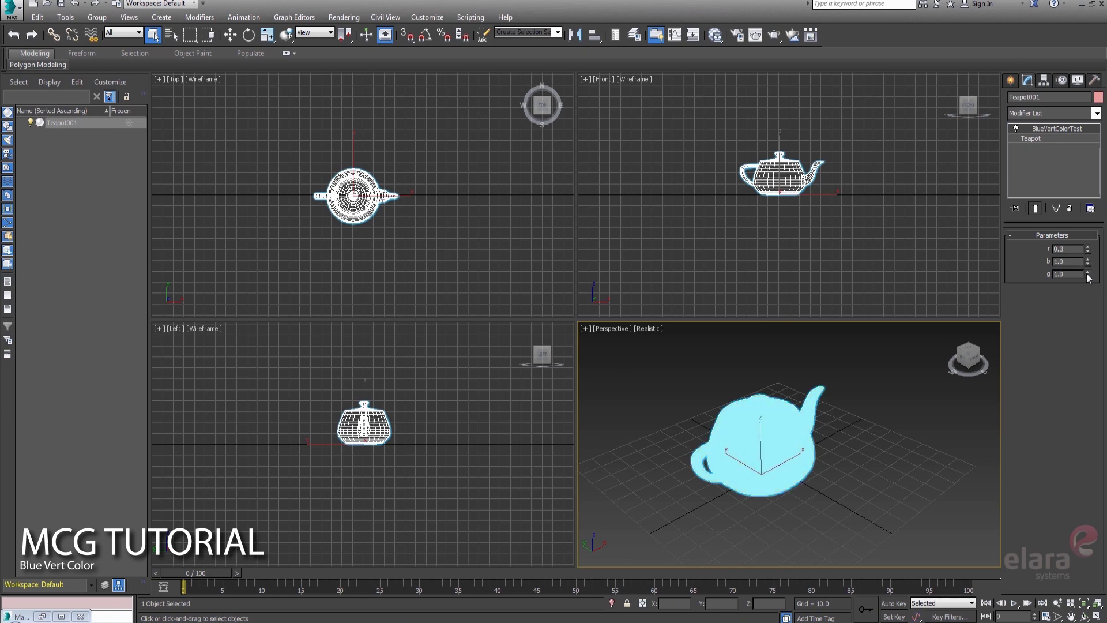
pyautogui.moveTo(1090, 280); pyautogui.dragTo(1089, 282)
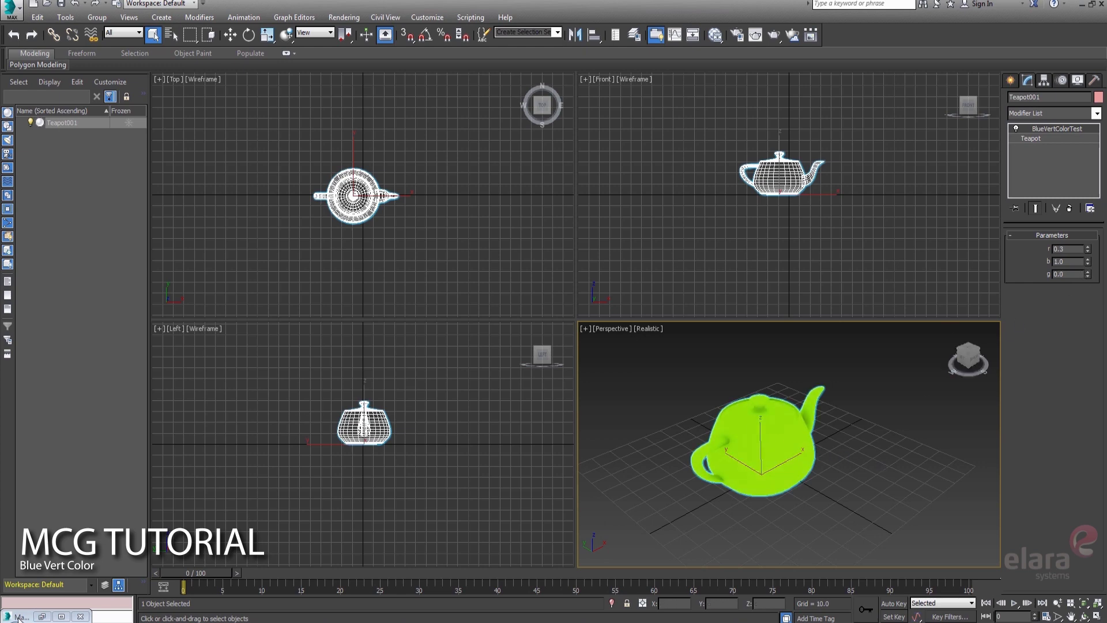
# Restore the Max Creation Graph editor and move the g parameter node slightly closer to the b node.
pyautogui.click(42, 617)
pyautogui.moveTo(526, 79); pyautogui.dragTo(615, 69)
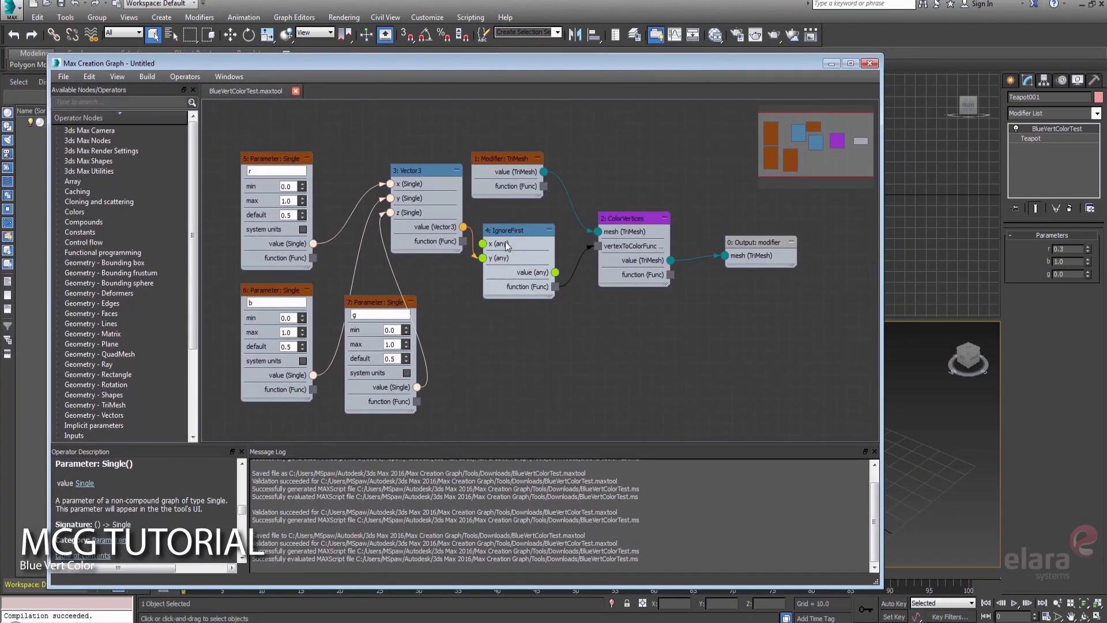
pyautogui.moveTo(381, 309); pyautogui.dragTo(369, 320)
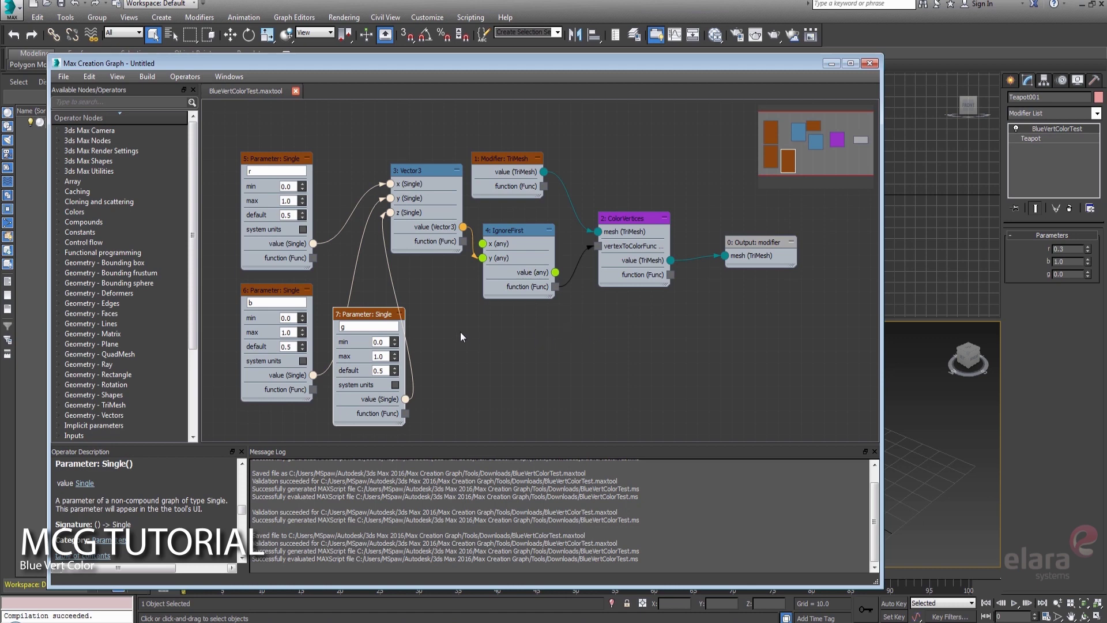
pyautogui.moveTo(403, 312)
pyautogui.mouseDown()
pyautogui.moveTo(427, 315)
pyautogui.moveTo(404, 312)
pyautogui.mouseUp()
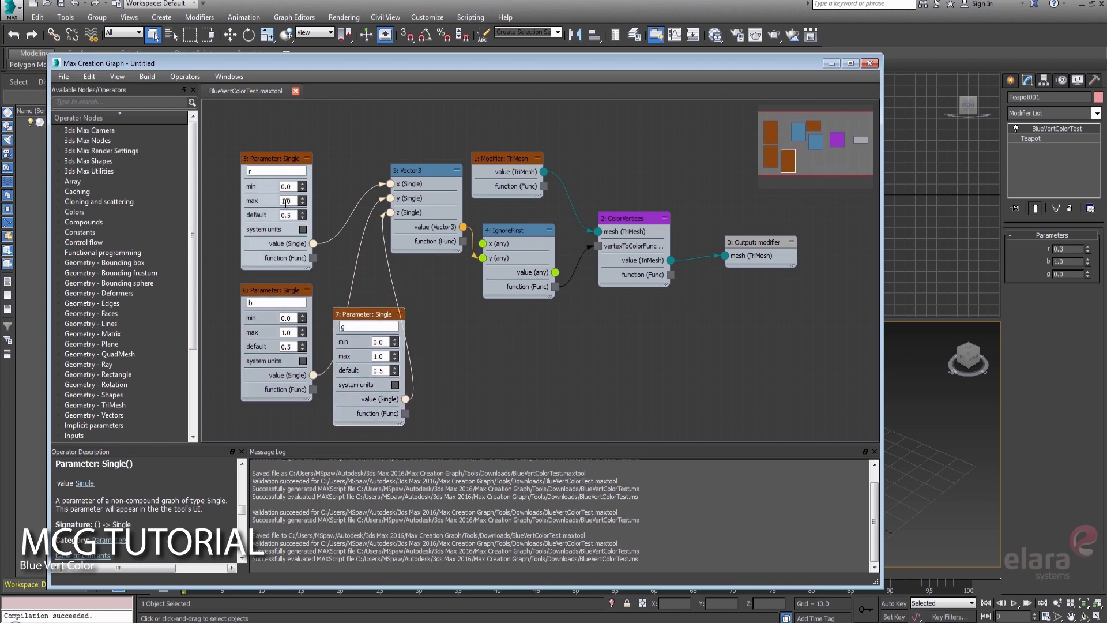